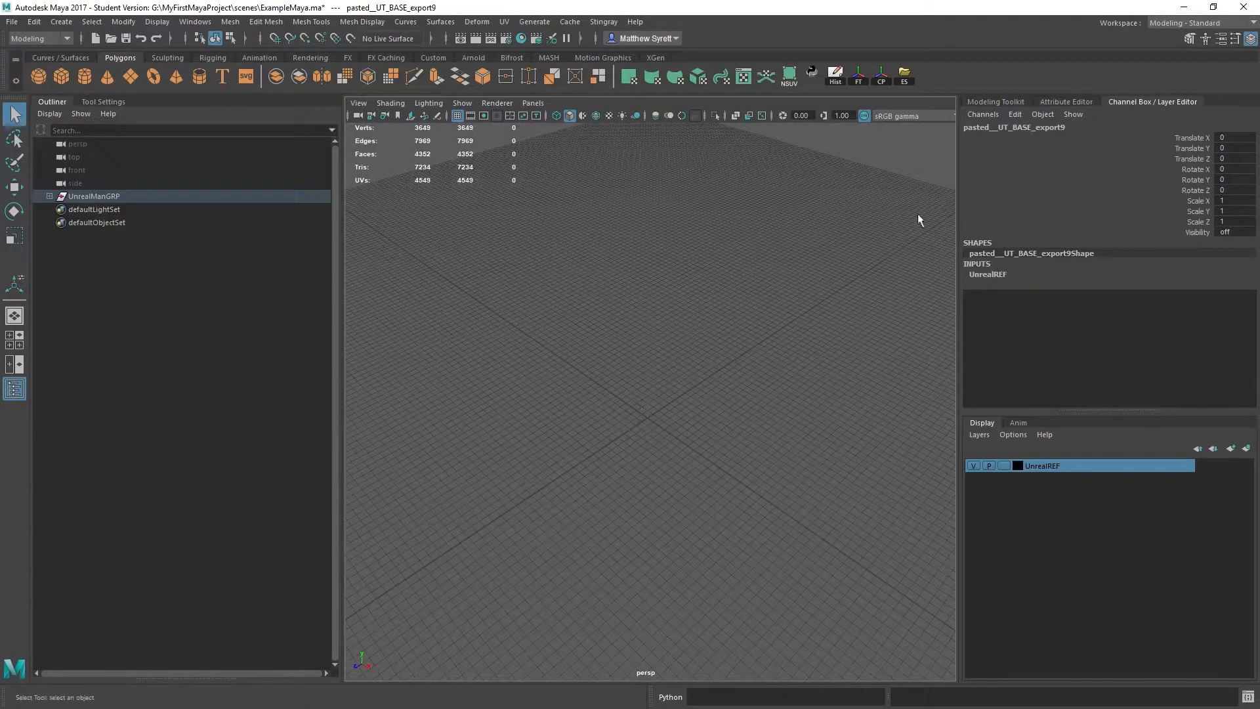
Unhide the character mesh inside UnrealManGRP, view it from several angles, and hide it again
click(49, 196)
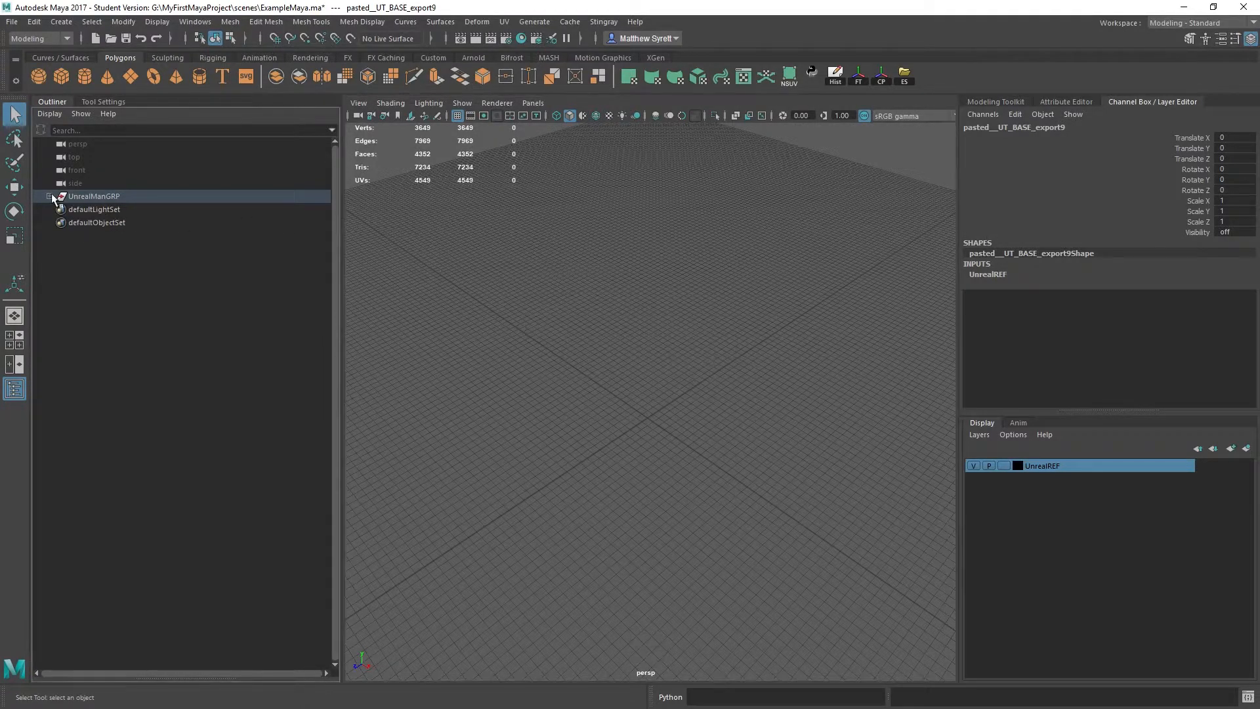
click(92, 209)
key(shift+h)
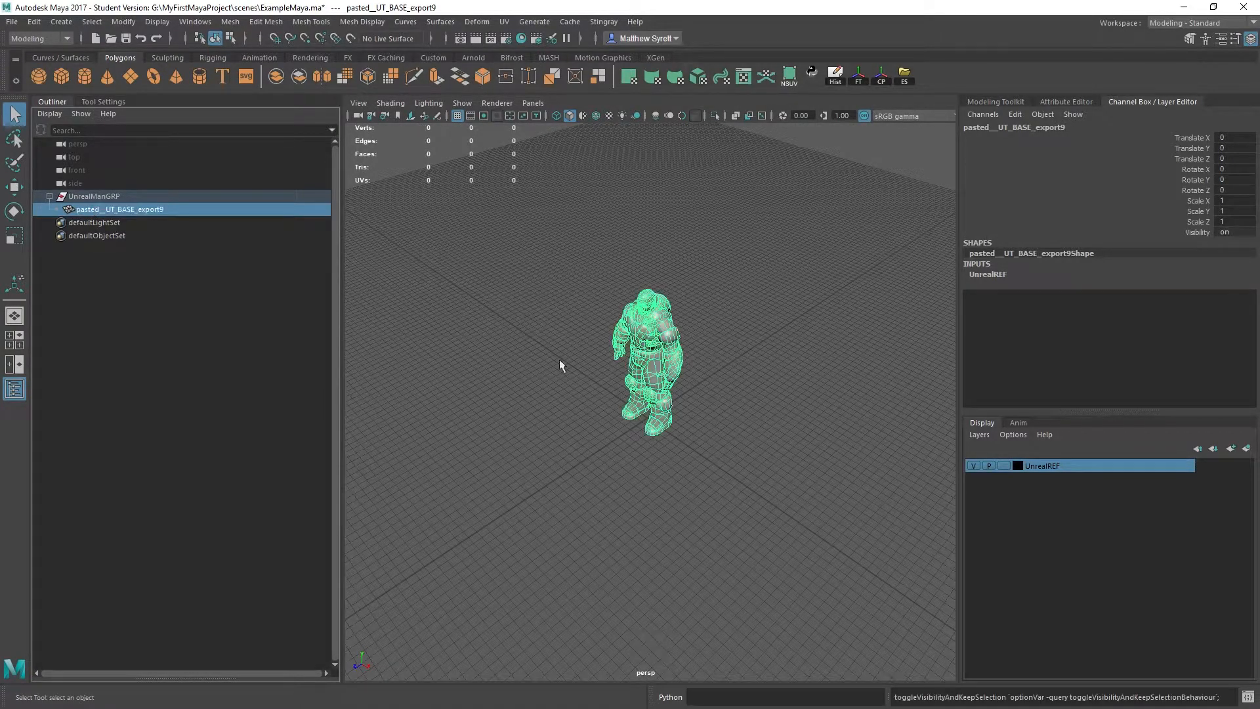
alt+drag(559, 360, 647, 251)
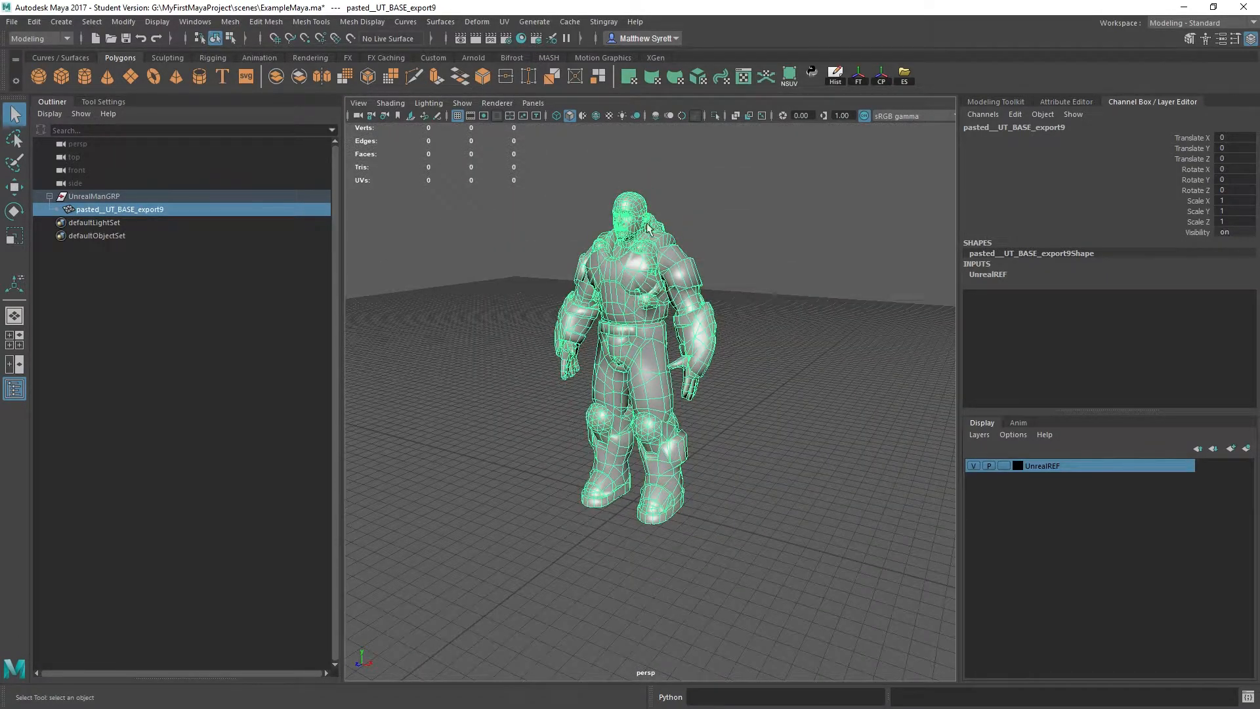
alt+middle_drag(658, 493, 691, 398)
alt+drag(690, 398, 830, 393)
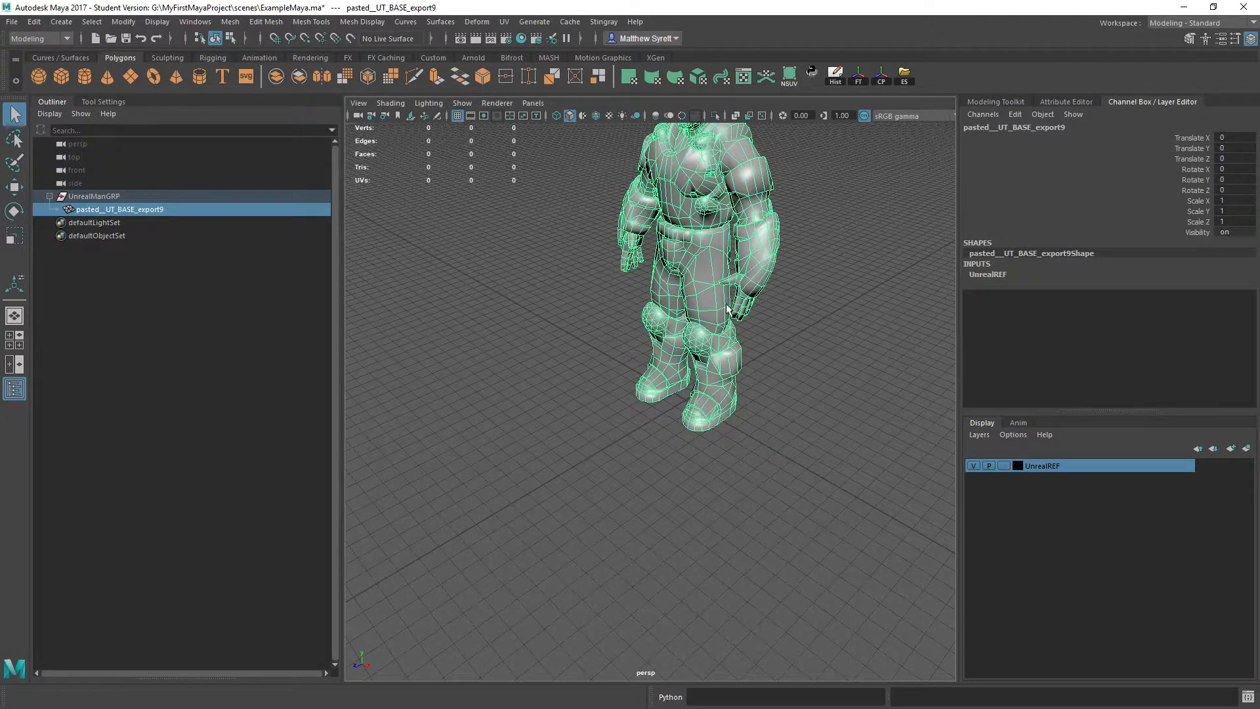
alt+drag(826, 323, 664, 380)
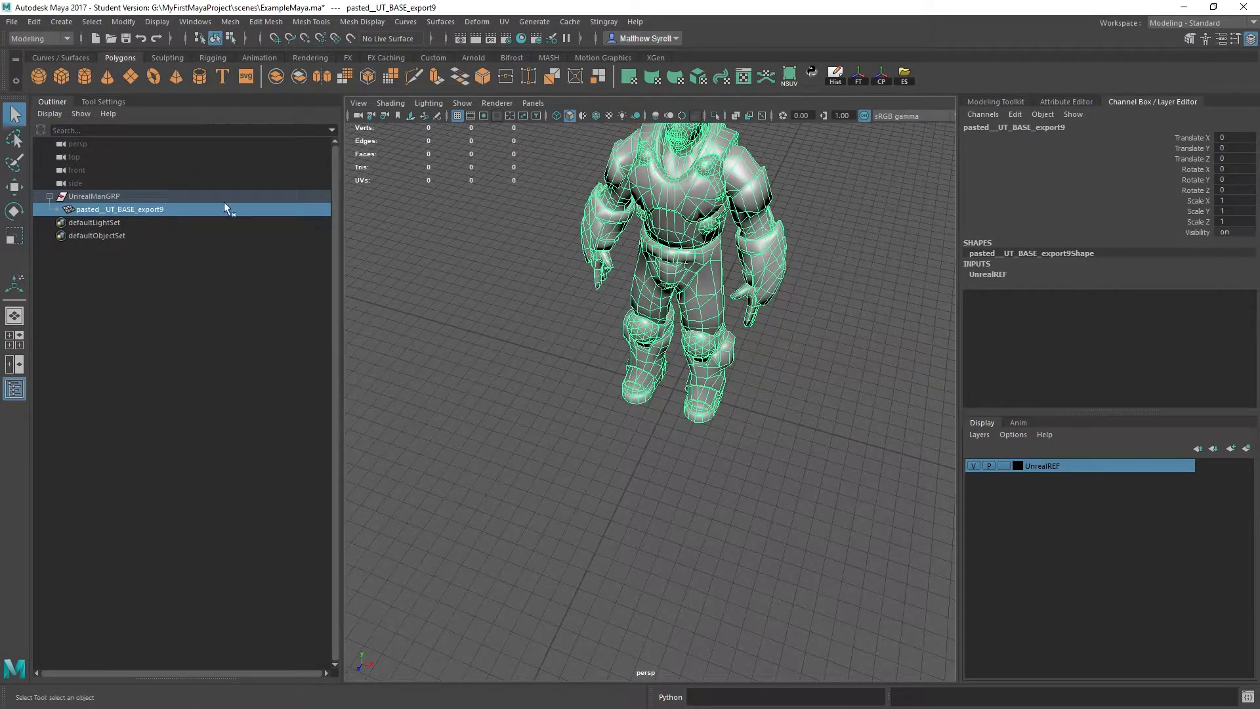
click(149, 209)
key(h)
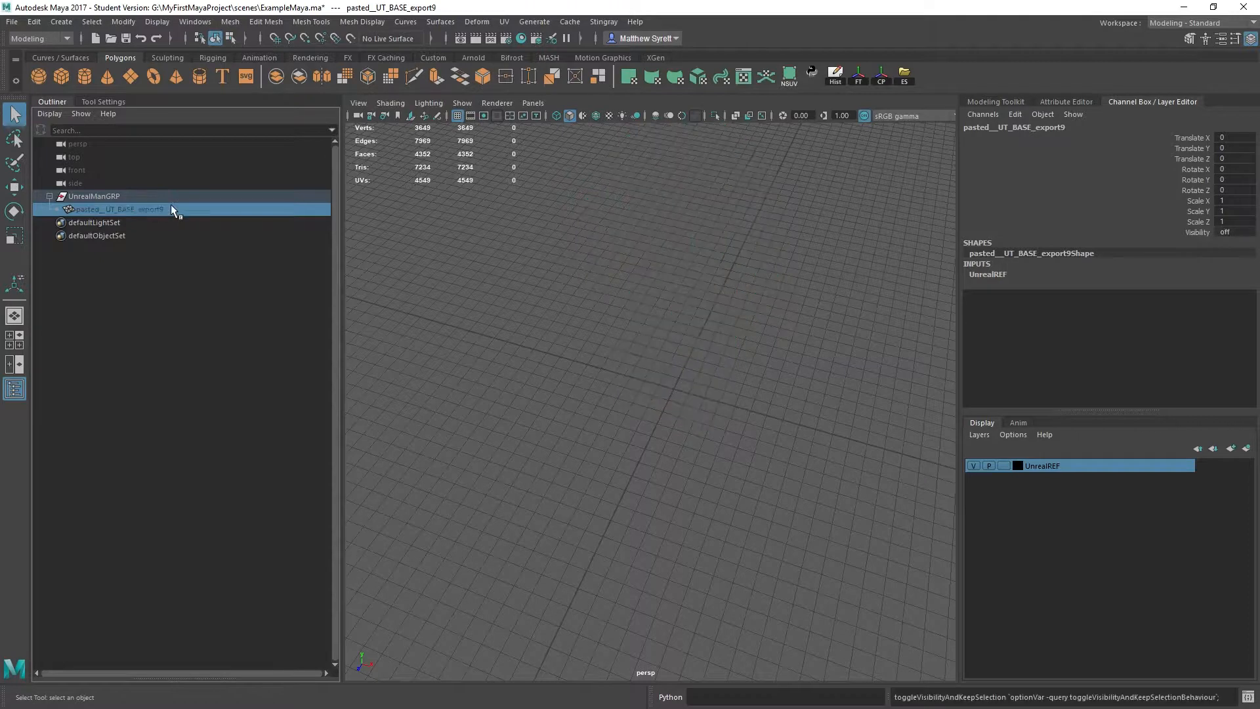
Create a polygon sphere at the origin and scale it up uniformly to about 74.4
click(47, 69)
key(f)
scroll(710, 367, down, 6)
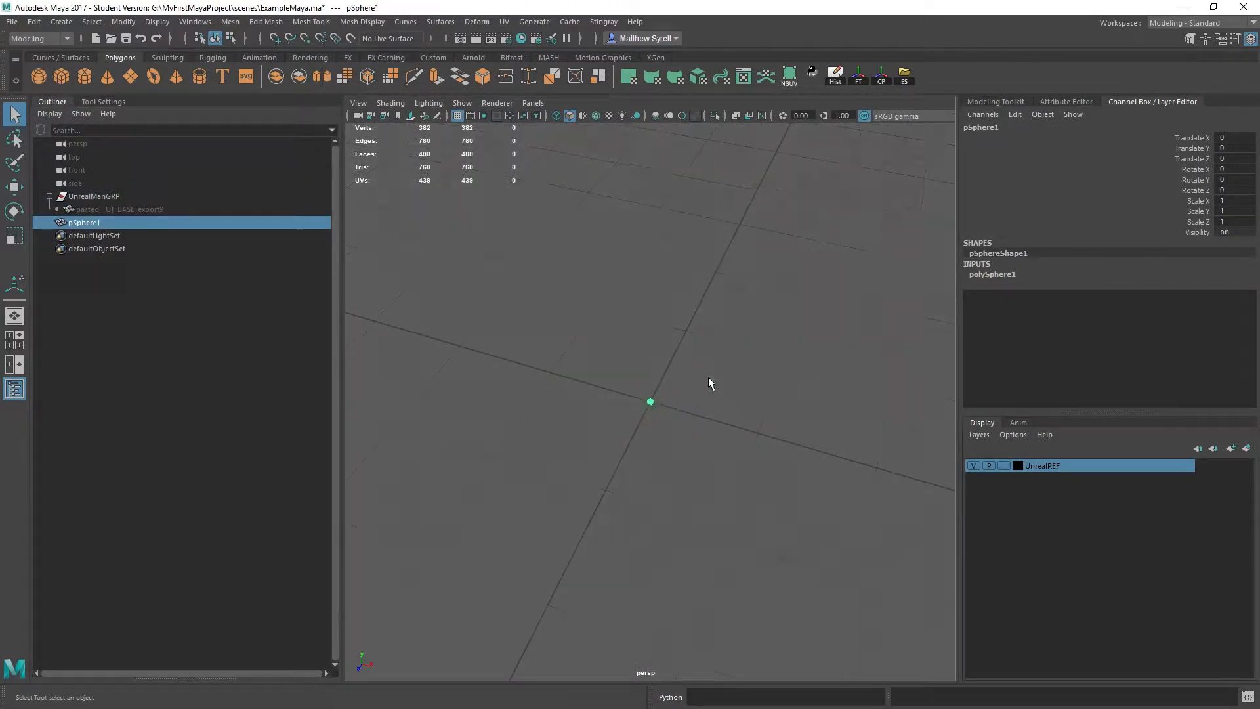
key(e)
key(r)
drag(650, 402, 945, 433)
scroll(678, 390, down, 3)
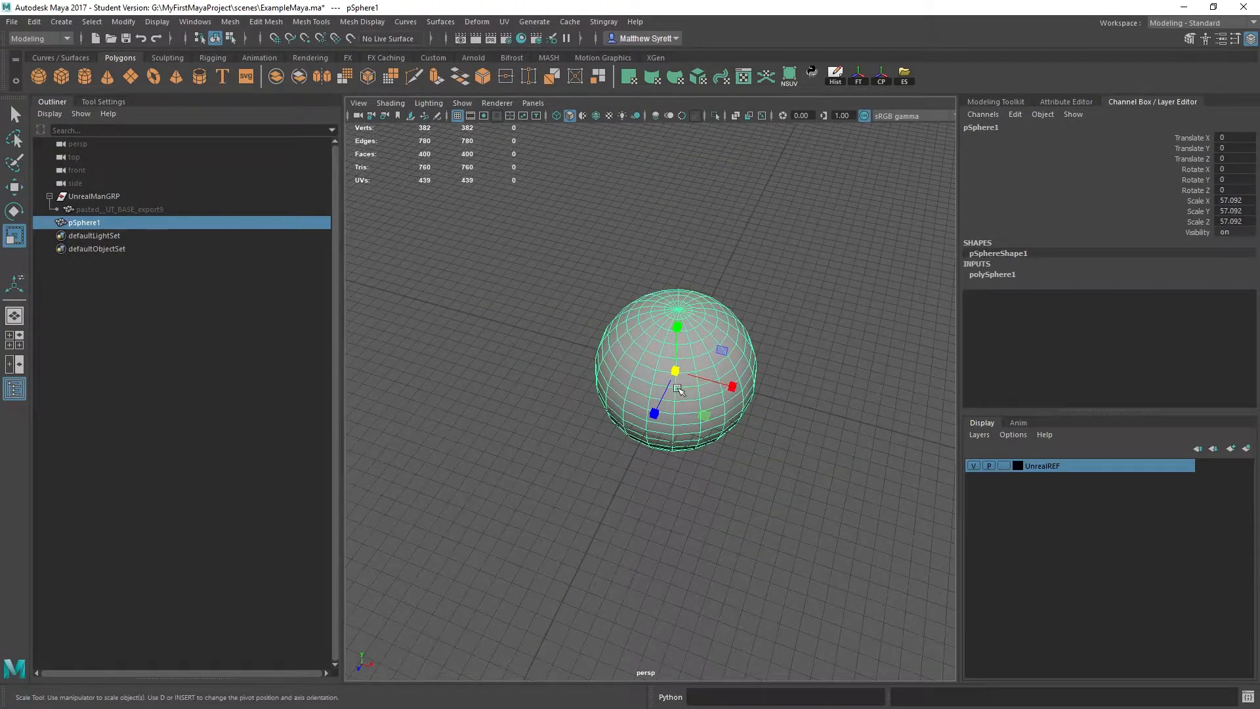
drag(678, 390, 752, 391)
alt+drag(753, 434, 748, 328)
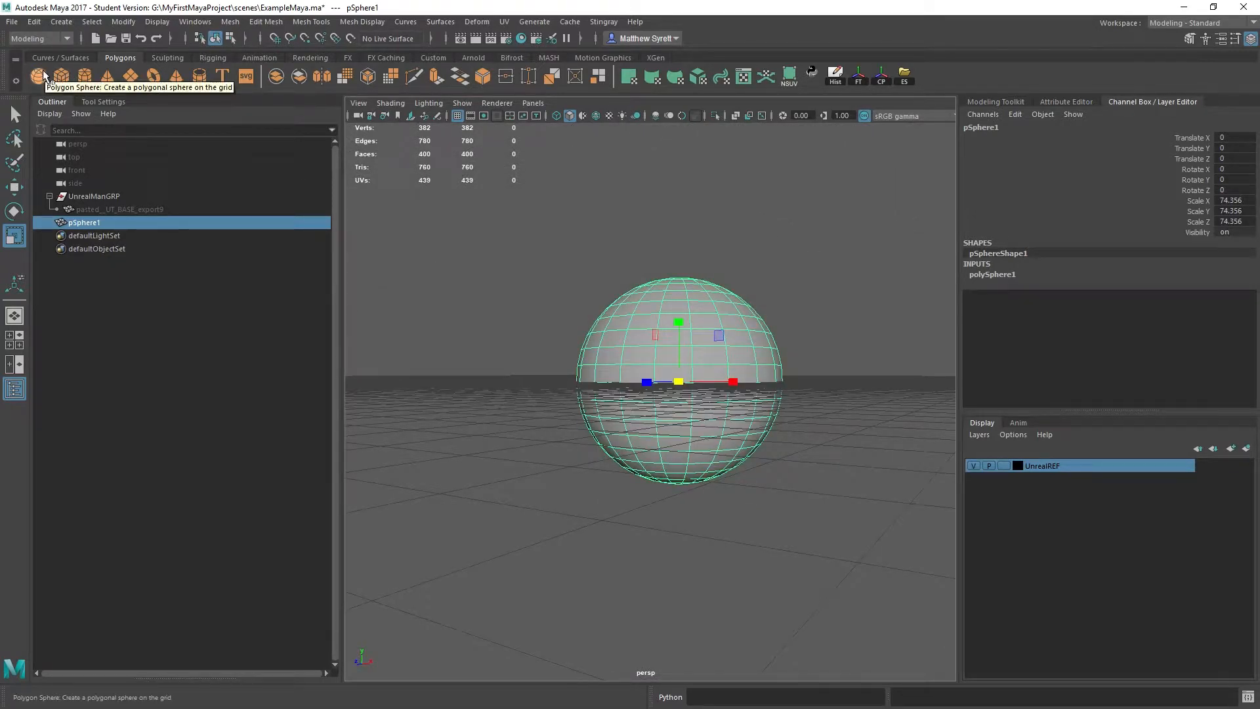
alt+drag(633, 306, 634, 342)
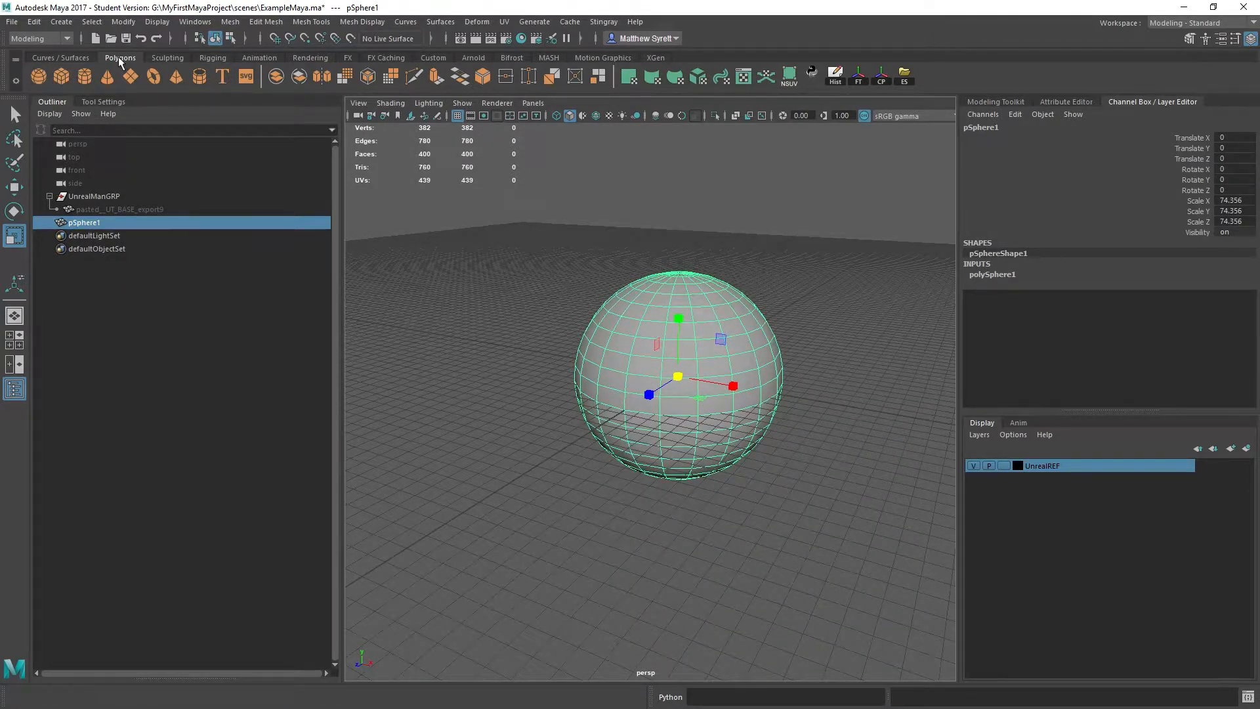
click(69, 40)
click(41, 51)
alt+middle_drag(658, 293, 722, 261)
alt+drag(722, 261, 722, 270)
alt+middle_drag(723, 269, 653, 281)
alt+drag(653, 281, 666, 403)
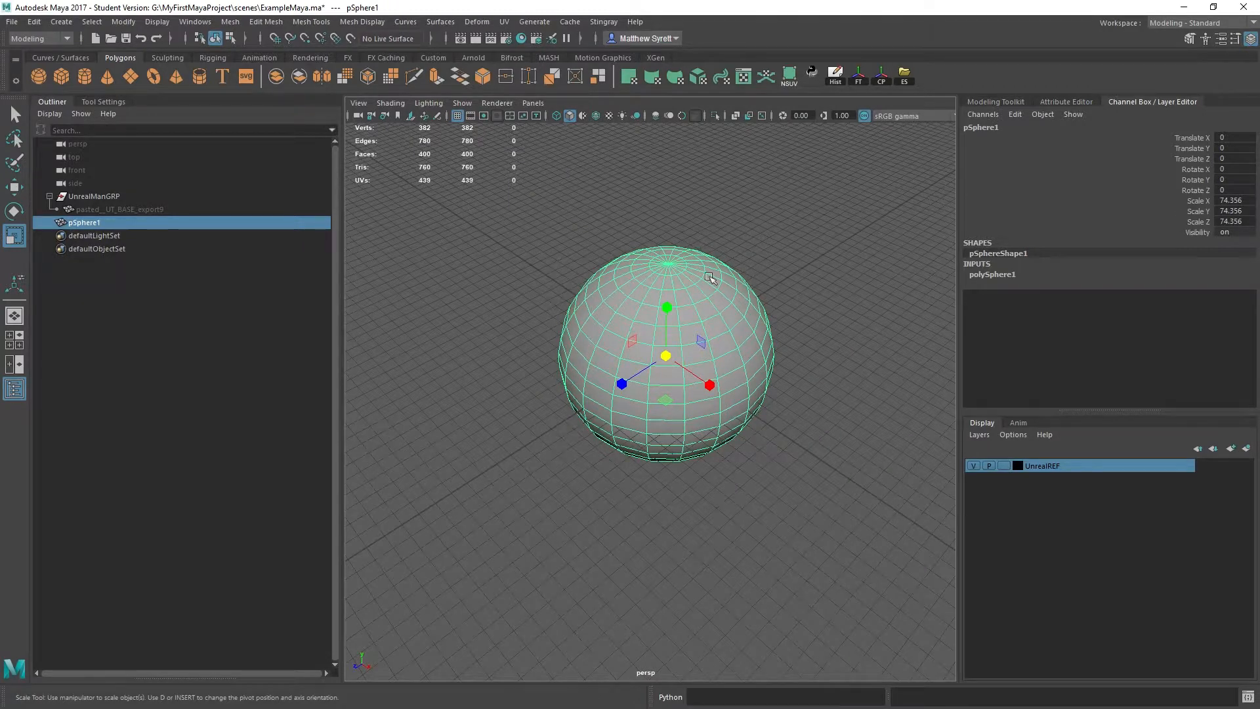
alt+drag(709, 278, 760, 290)
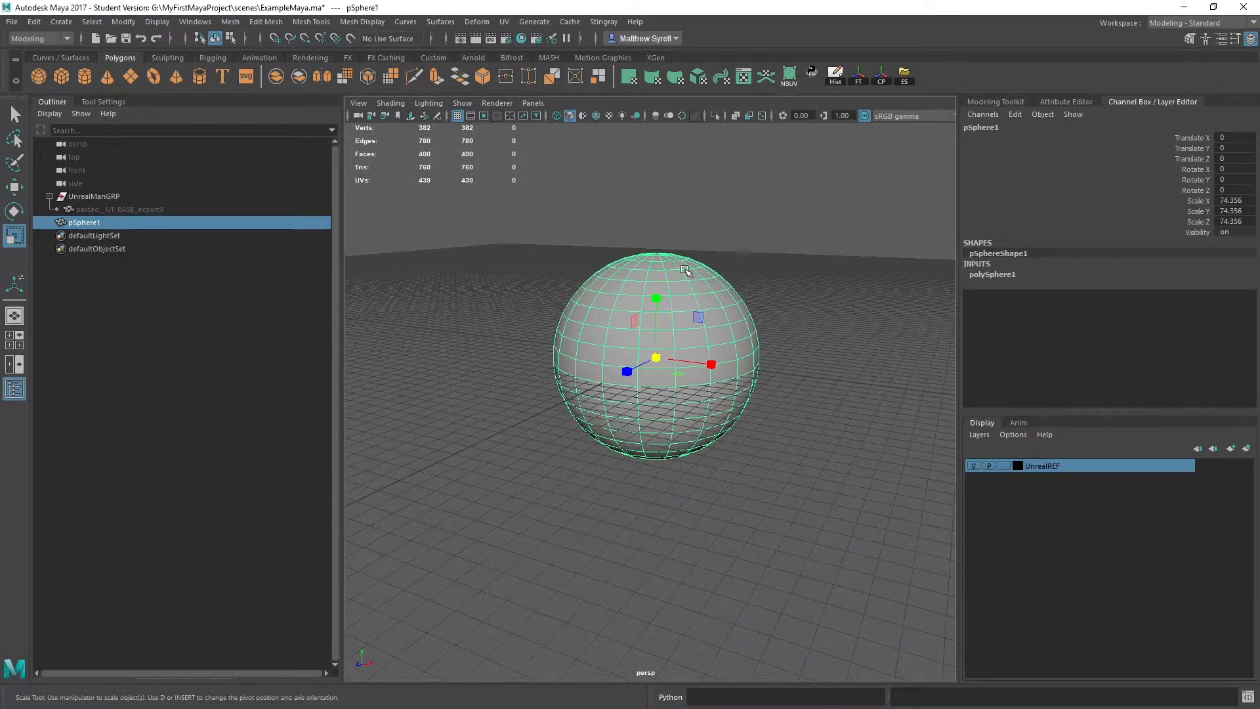
Set the sphere's X, Y and Z scale to 75, entering each axis separately
double_click(1233, 201)
text(75)
key(Tab)
text(7)
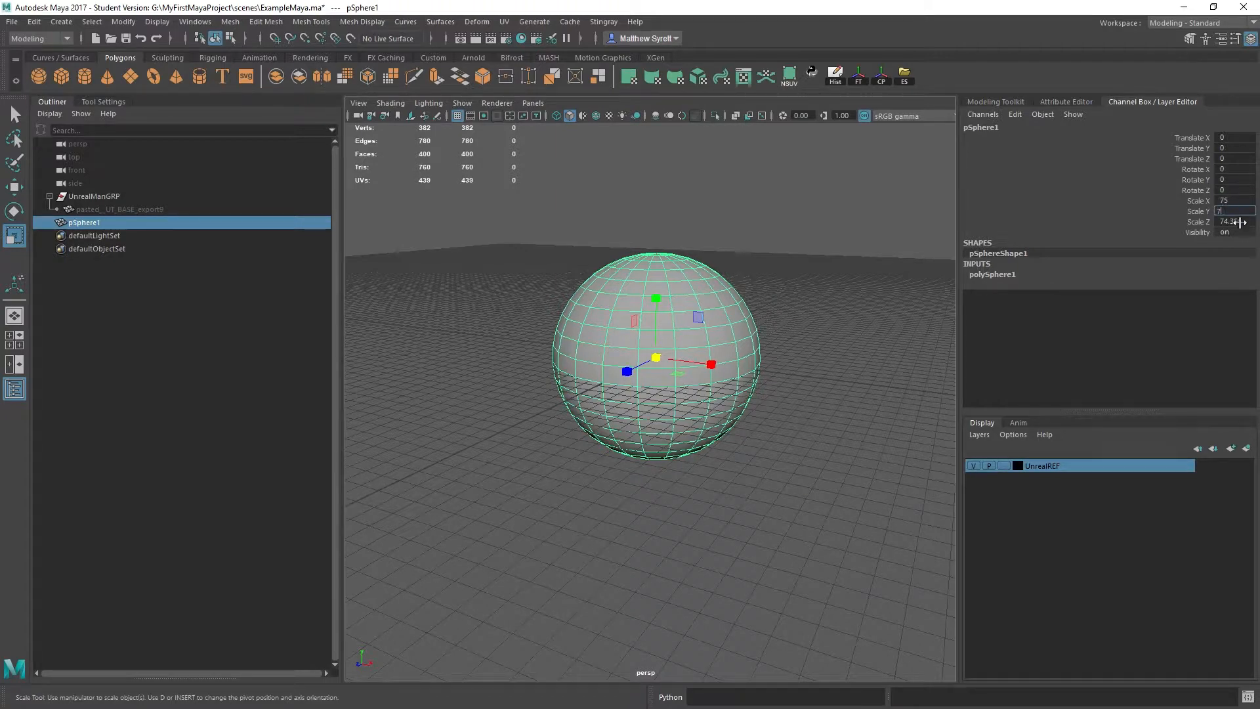
text(5)
key(Tab)
text(7)
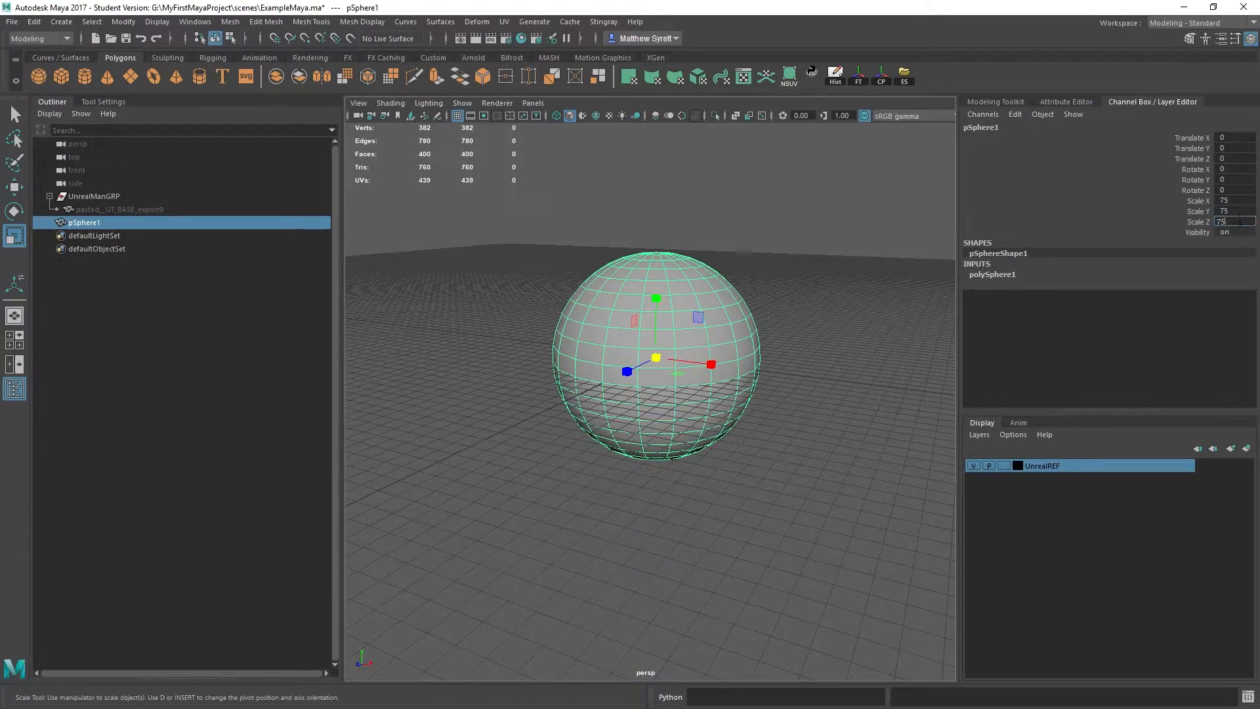
Set the sphere's X, Y and Z scale to 20, one axis after another
double_click(1242, 200)
text(20)
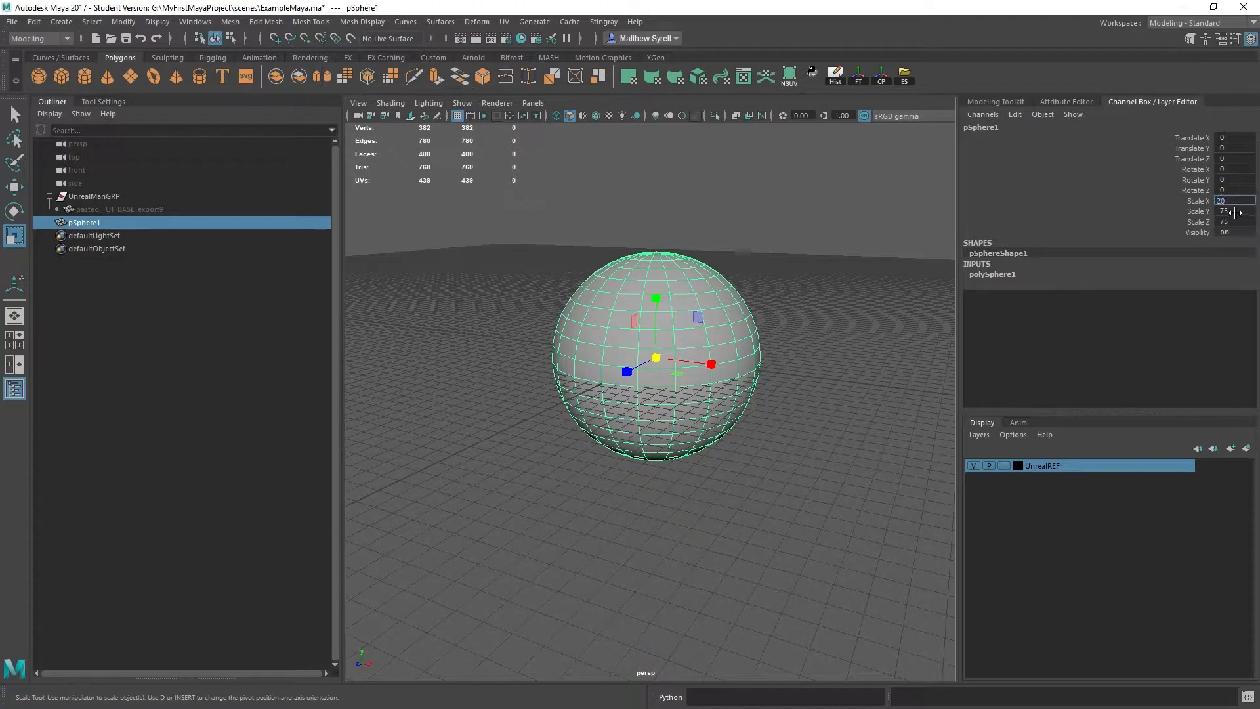
key(Tab)
text(20)
key(Tab)
text(20)
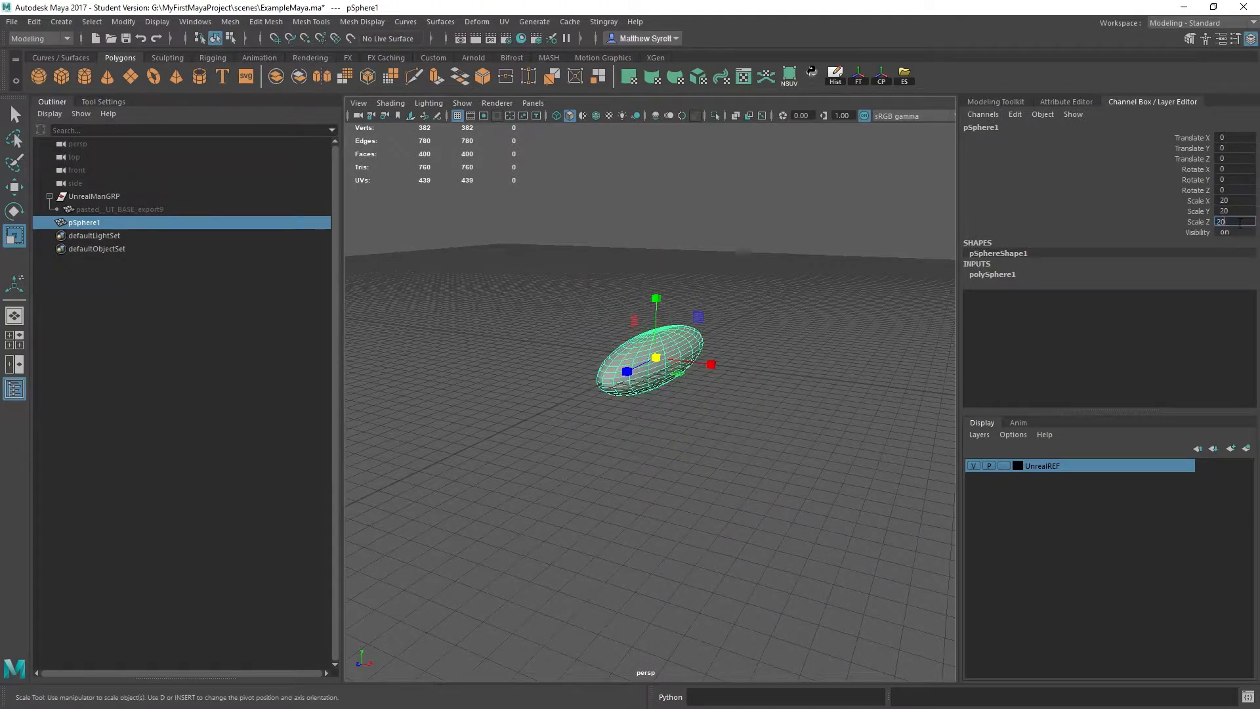
Set the sphere's X, Y and Z scale to 70 in a single entry for all three axes
click(1235, 201)
shift+click(1233, 222)
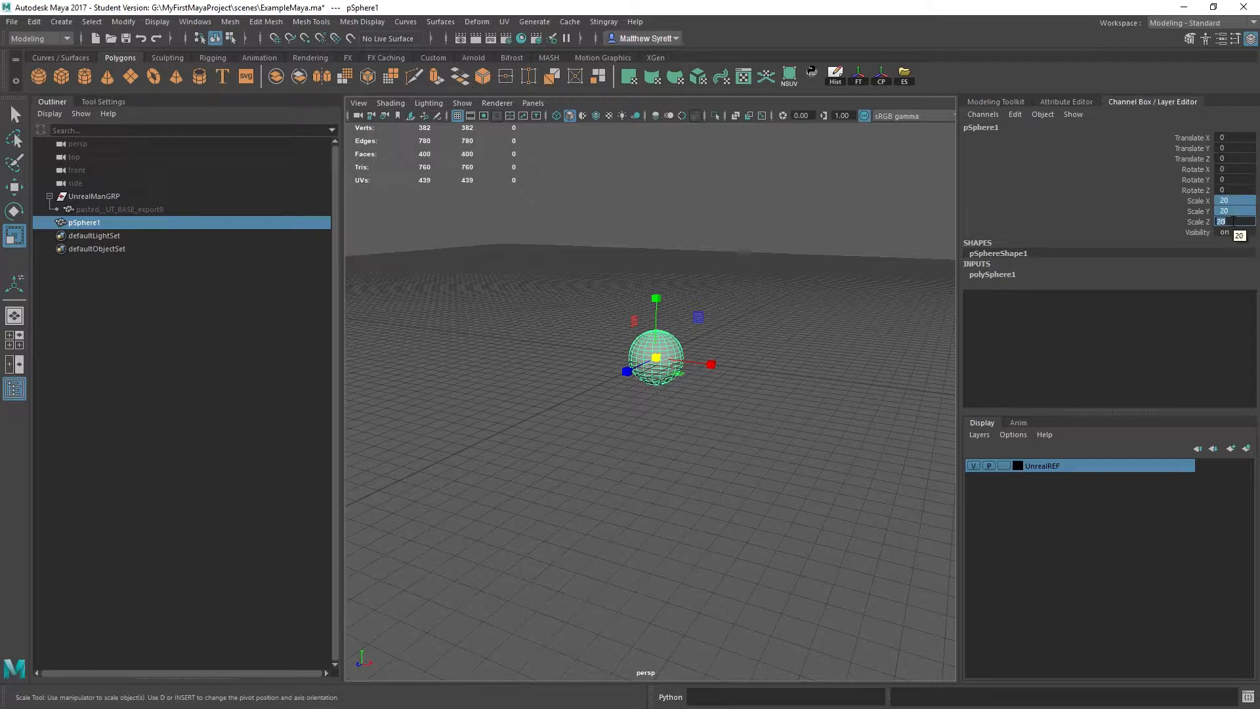
key(Return)
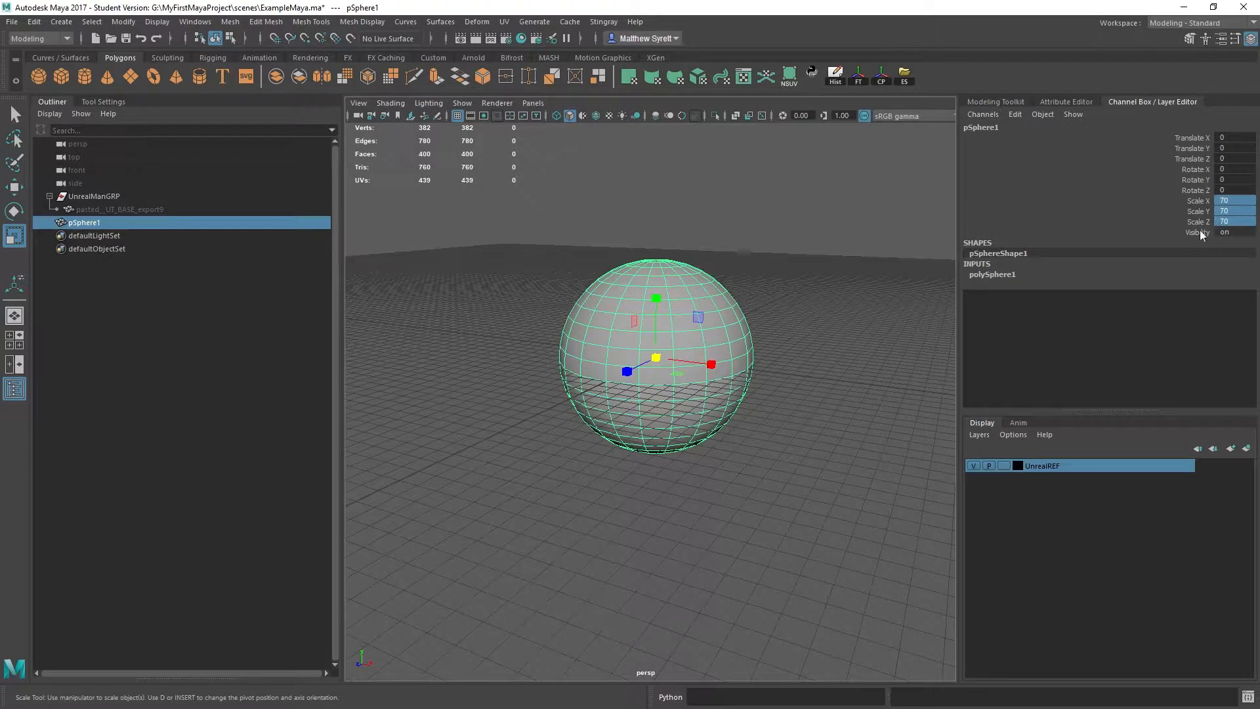
Try setting the sphere's X, Y and Z translation to 100 together, and undo the move
mouse_move(1231, 138)
mouse_down()
mouse_move(1230, 163)
mouse_move(1233, 140)
mouse_up()
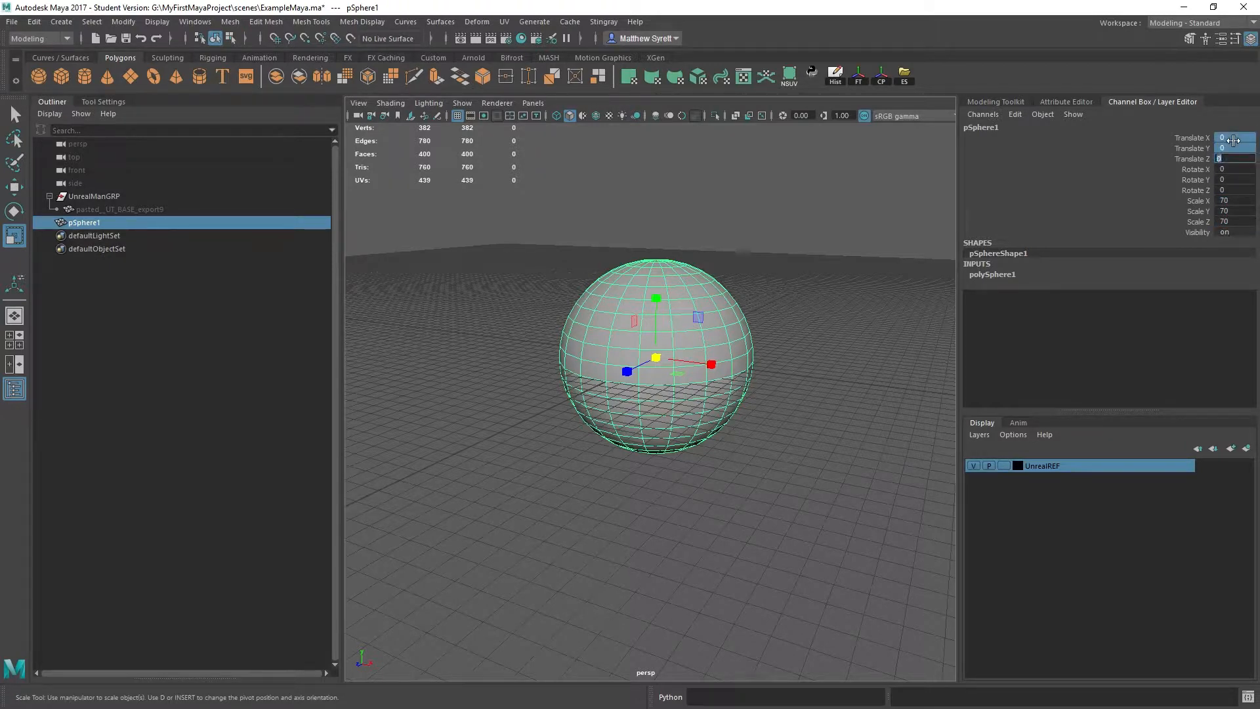
key(Return)
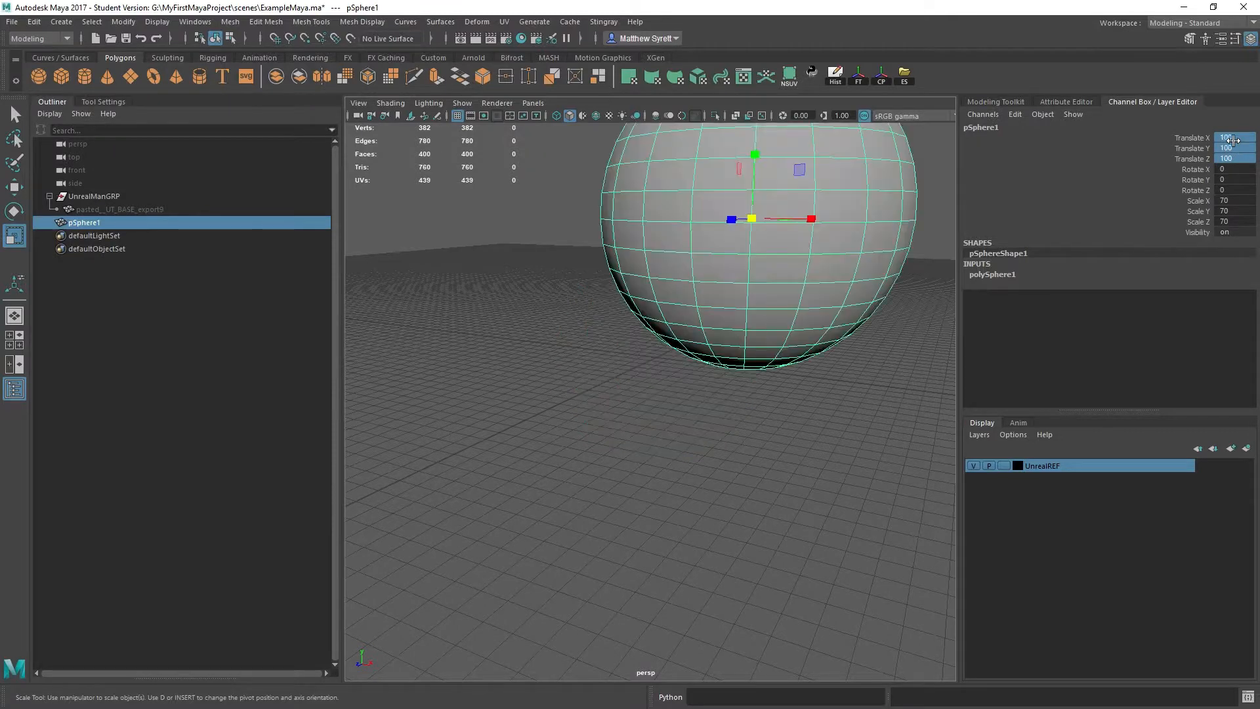
key(f)
mouse_move(820, 394)
alt+mouse_down()
mouse_move(894, 401)
mouse_move(830, 388)
alt+mouse_up()
key(ctrl+z)
alt+drag(908, 272, 807, 264)
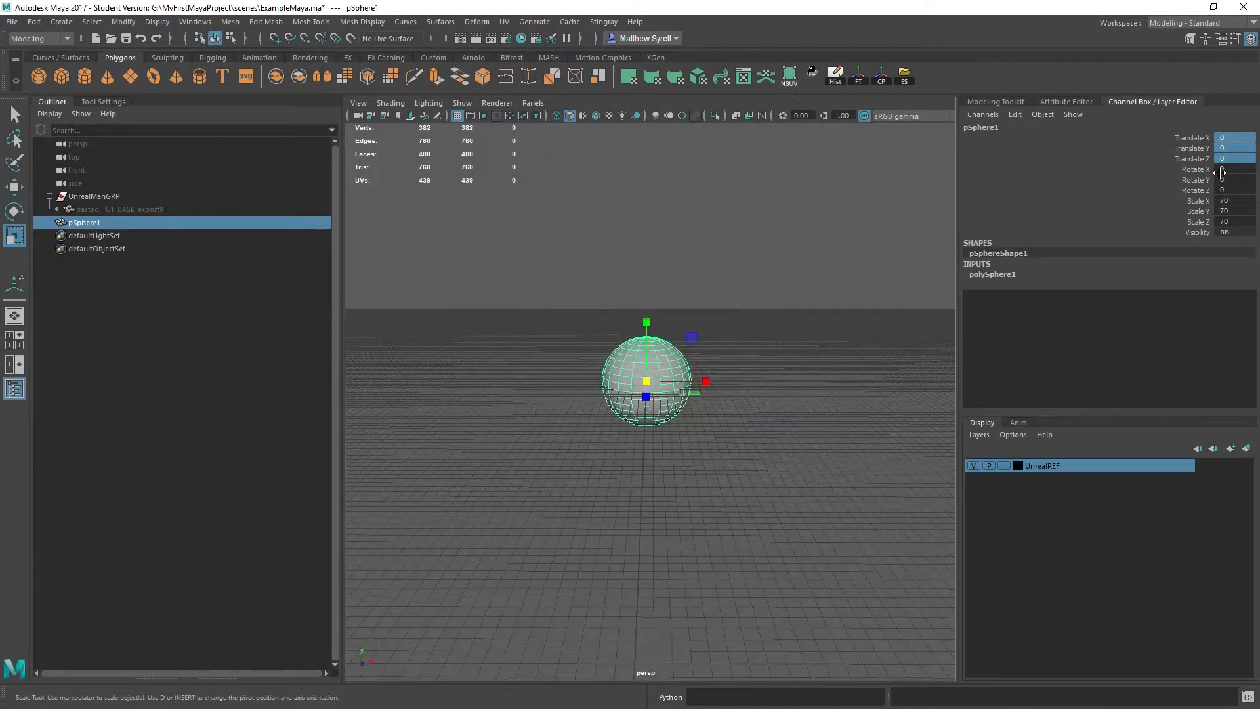
click(1234, 138)
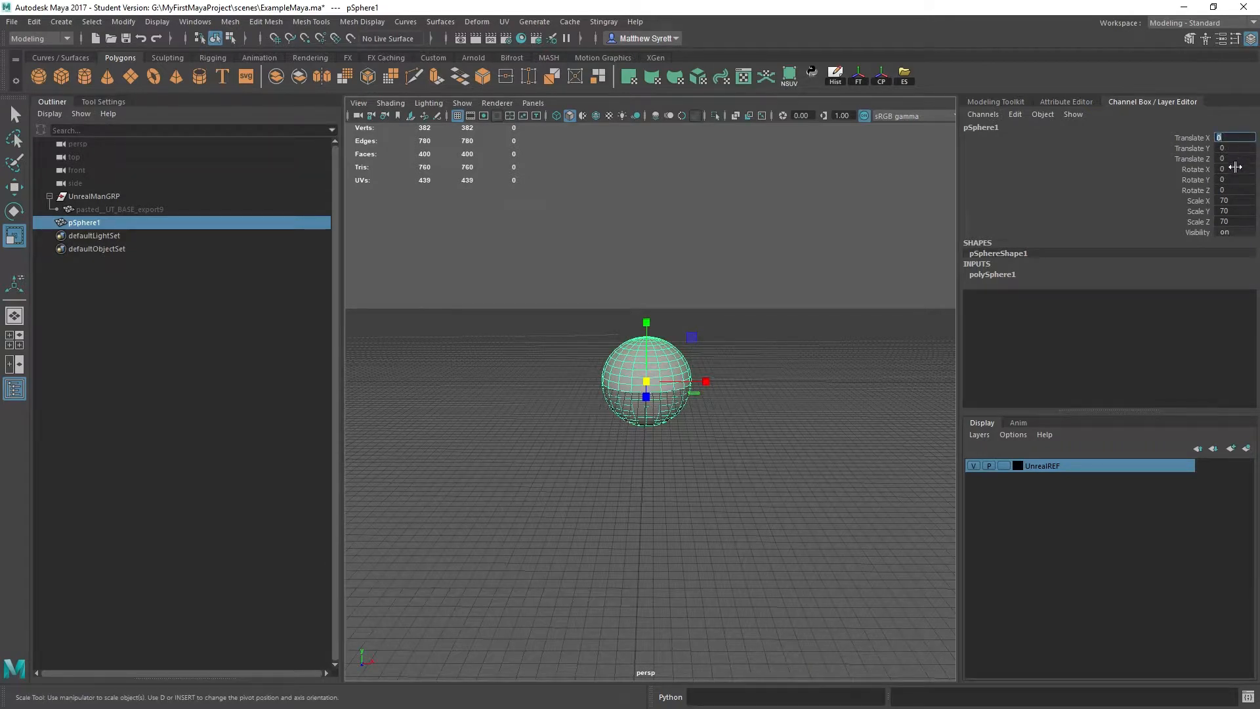
shift+click(1234, 168)
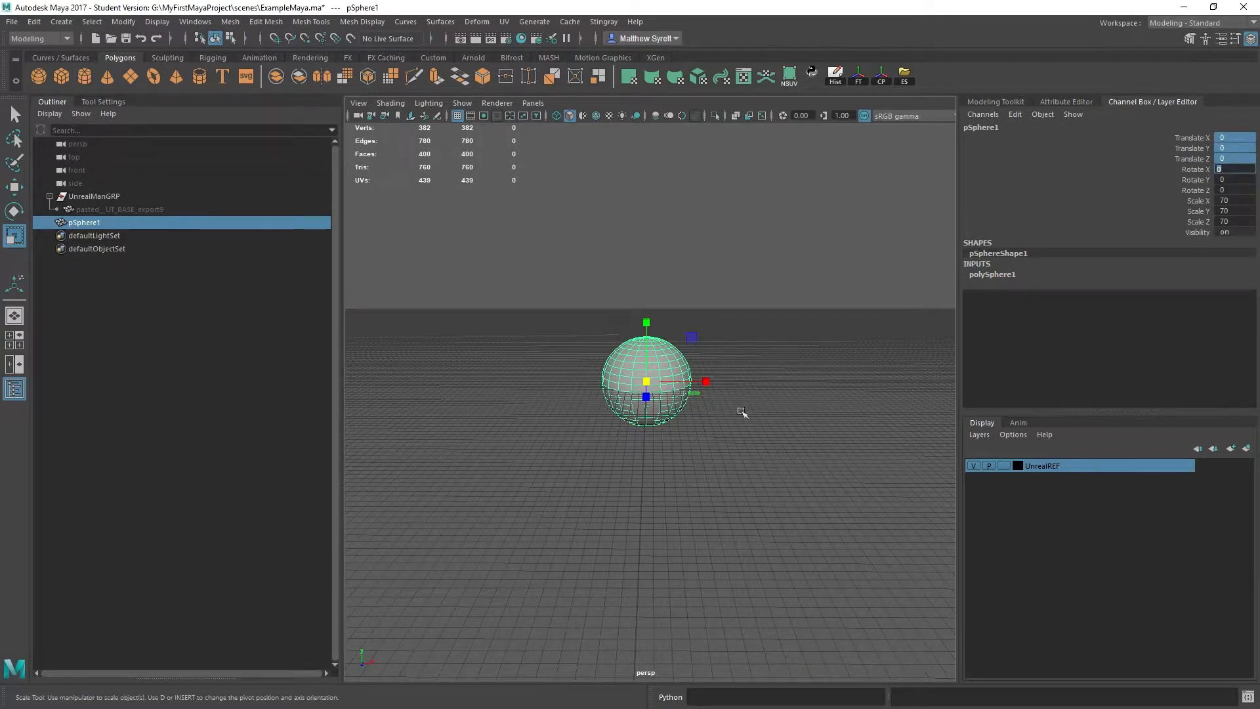
alt+middle_drag(550, 414, 608, 400)
alt+right_drag(608, 400, 754, 368)
alt+drag(774, 295, 722, 331)
alt+middle_drag(848, 391, 653, 402)
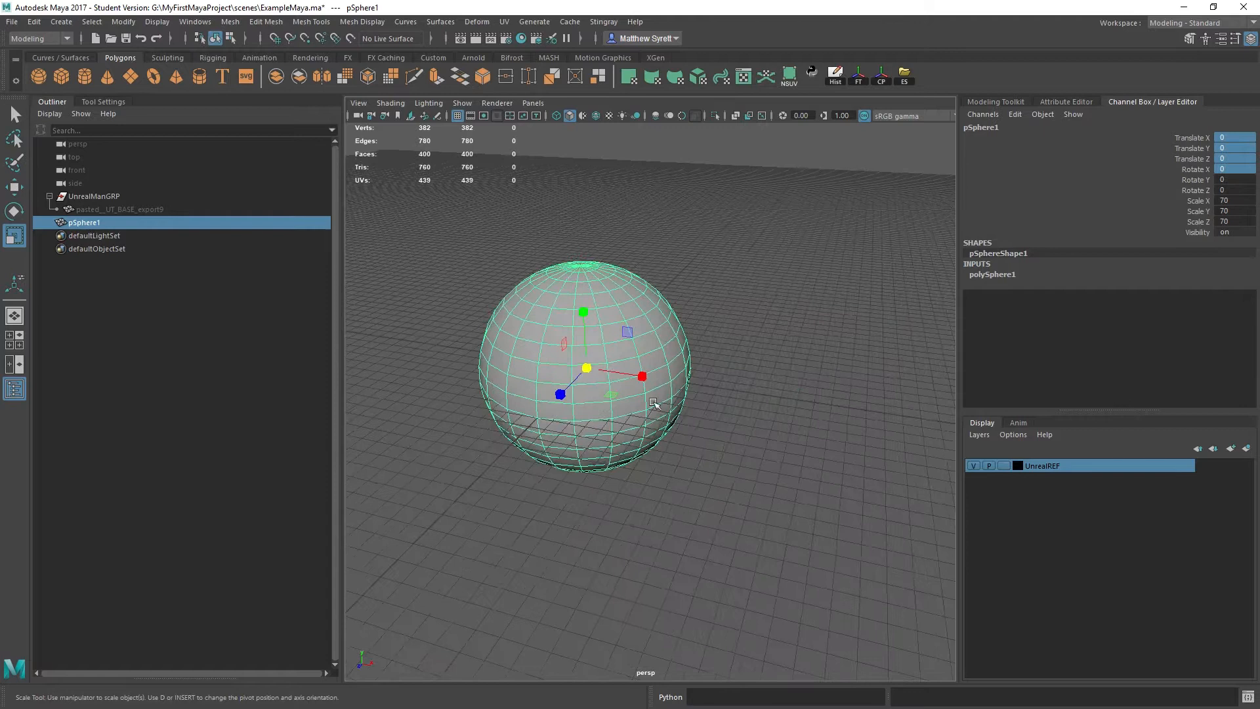
click(762, 308)
alt+drag(638, 420, 593, 394)
alt+middle_drag(594, 394, 703, 389)
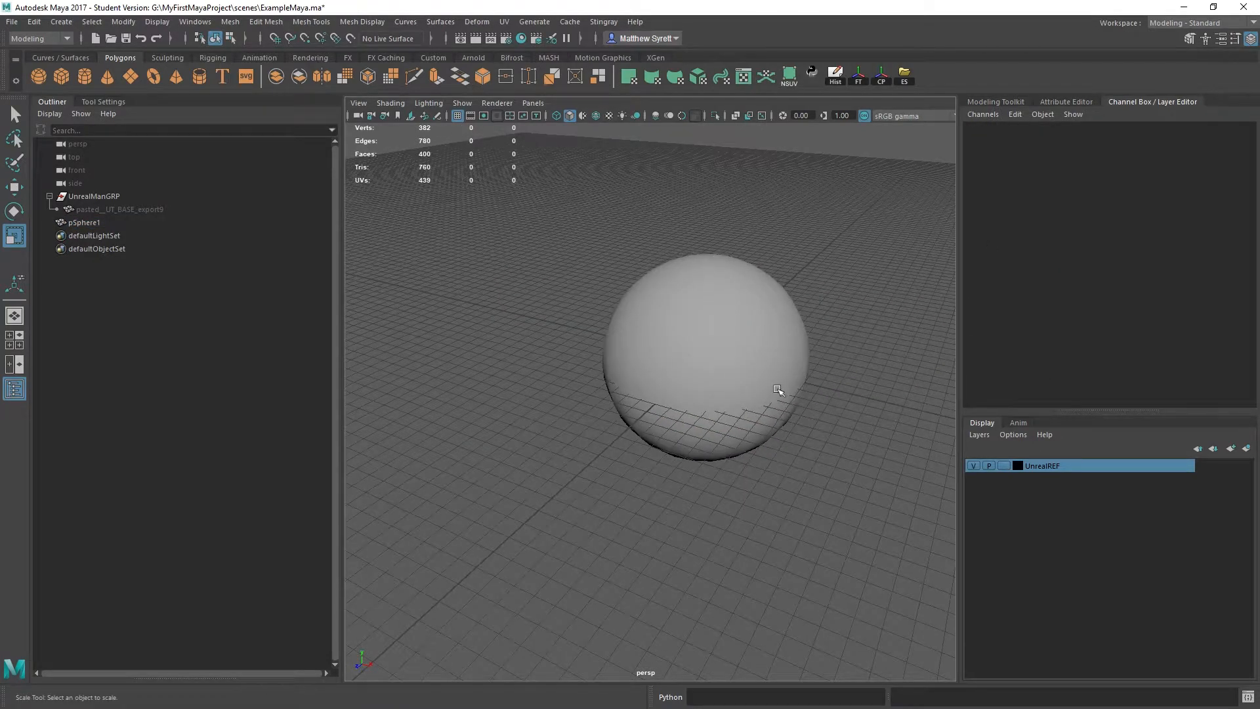
alt+middle_drag(716, 426, 700, 393)
Select the sphere and hide it
click(687, 317)
alt+drag(879, 320, 814, 328)
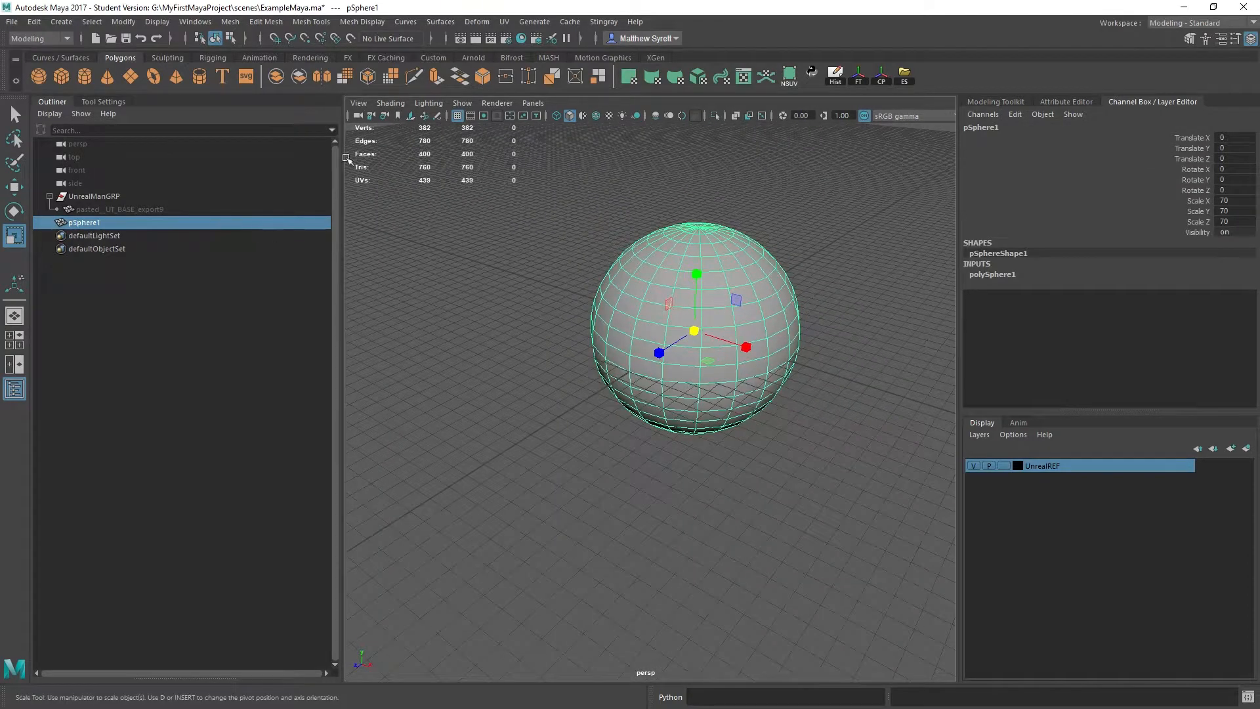
key(h)
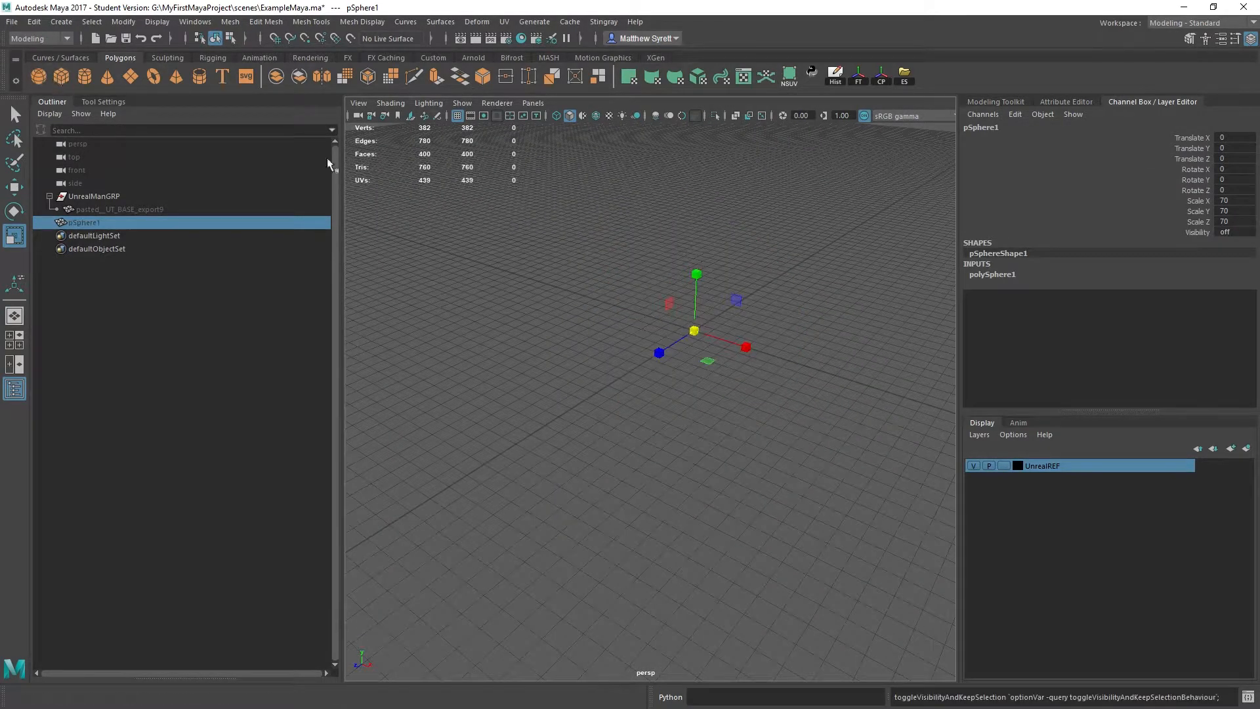
Create a polygon cube at the origin with its X, Y and Z scale set to 70
click(61, 76)
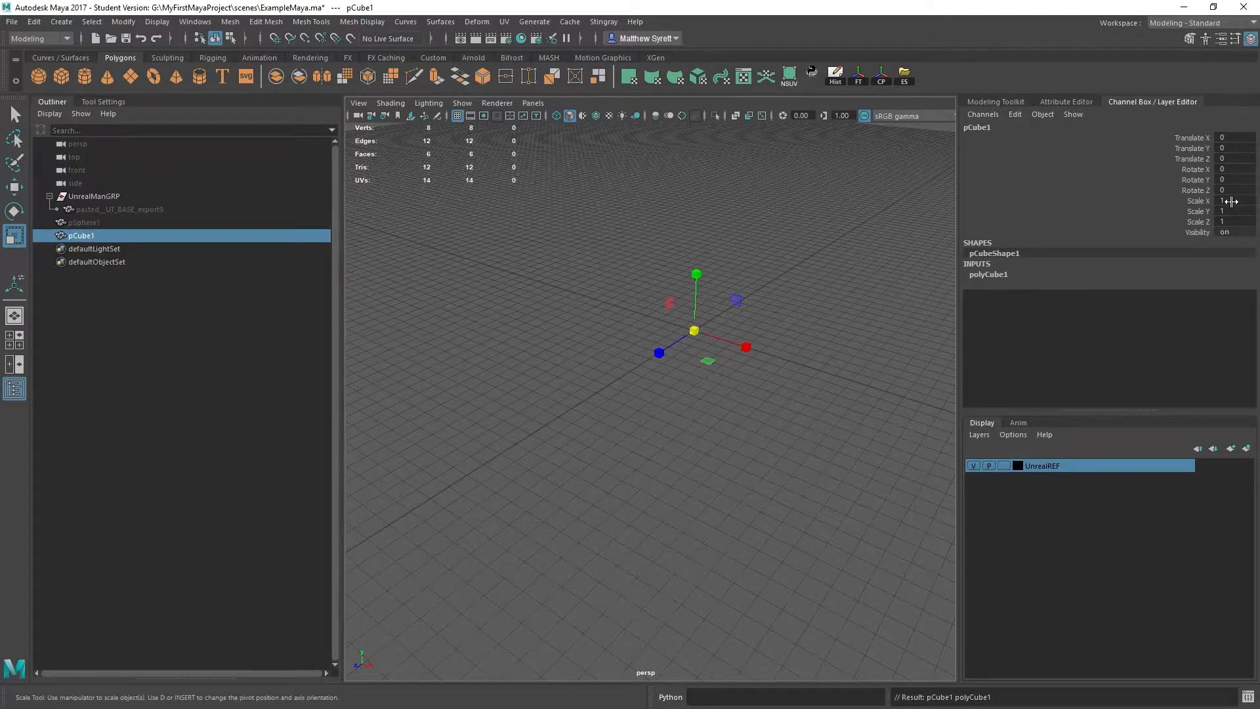
double_click(1225, 201)
drag(1233, 226, 1233, 219)
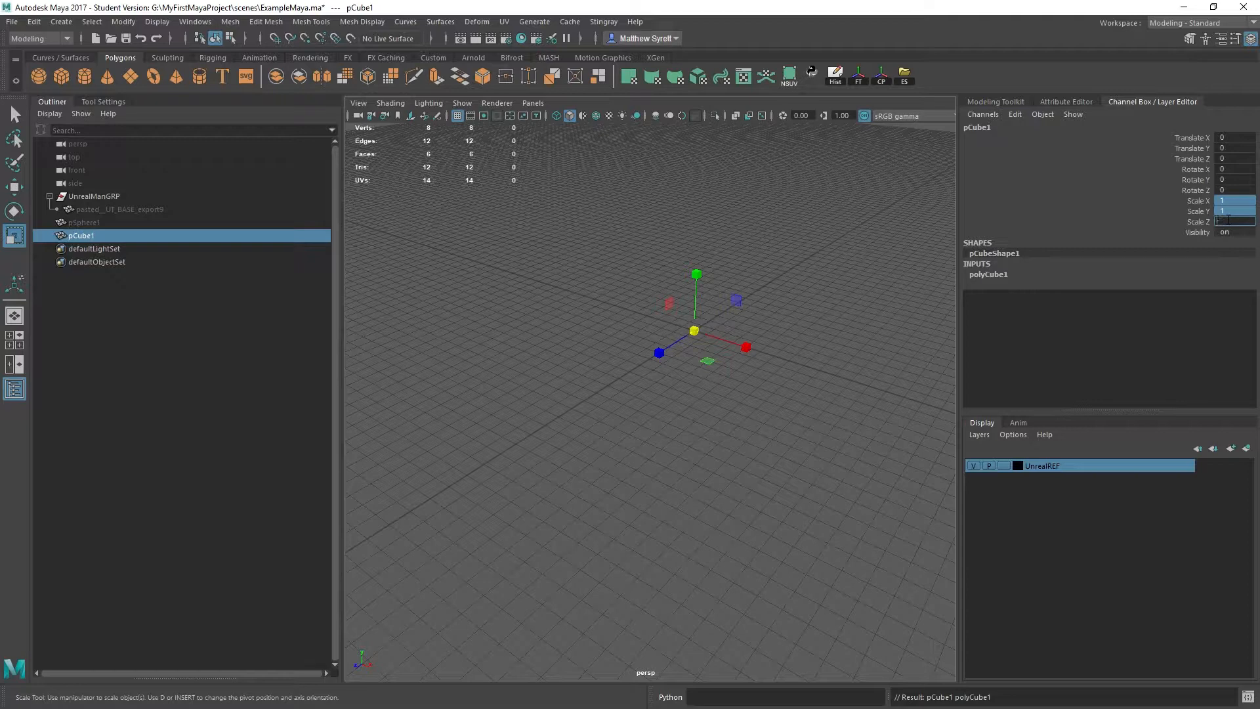
text(70)
key(Return)
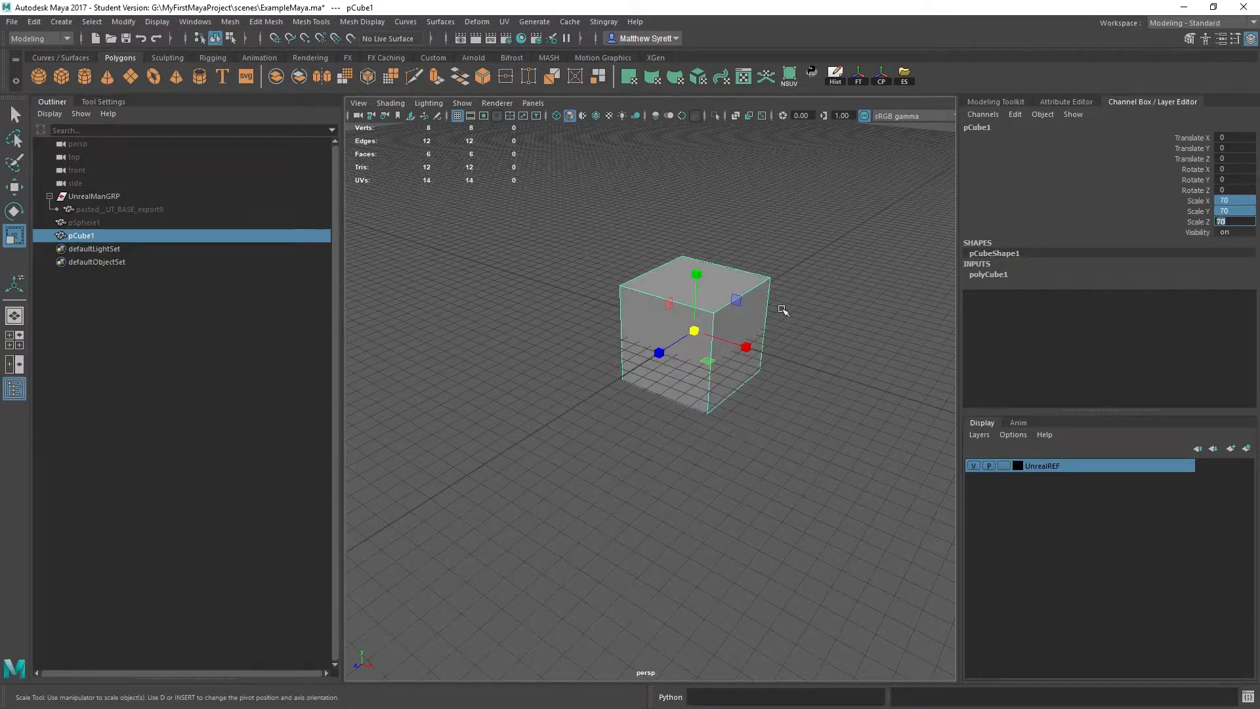
click(823, 365)
alt+drag(822, 366, 610, 289)
Create a polygon cylinder at the origin with its X, Y and Z scale set to 70
click(85, 75)
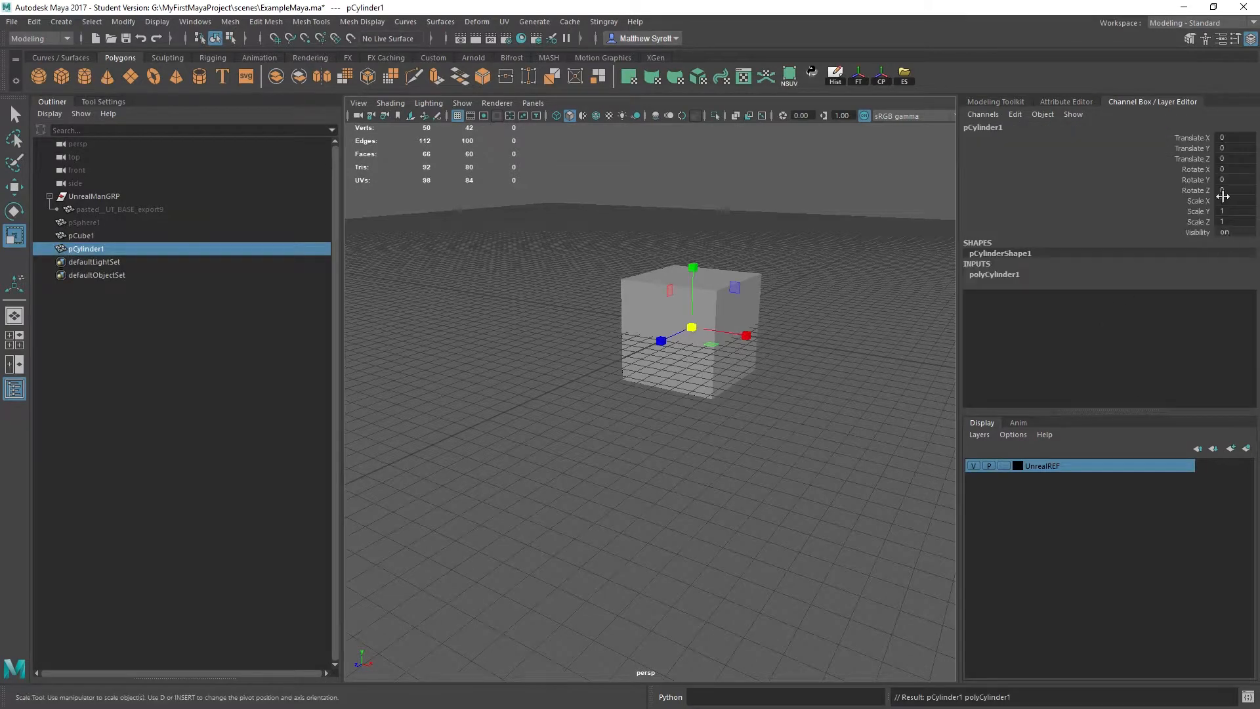
click(1233, 200)
shift+click(1226, 222)
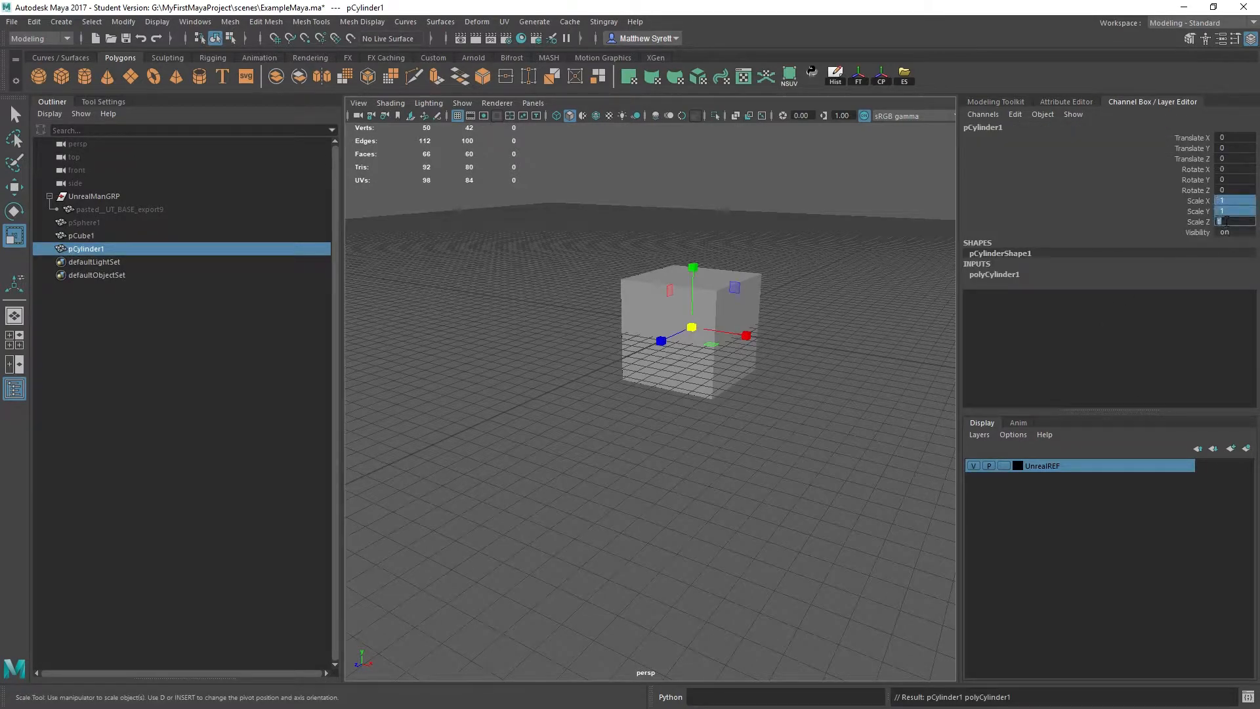
key(Return)
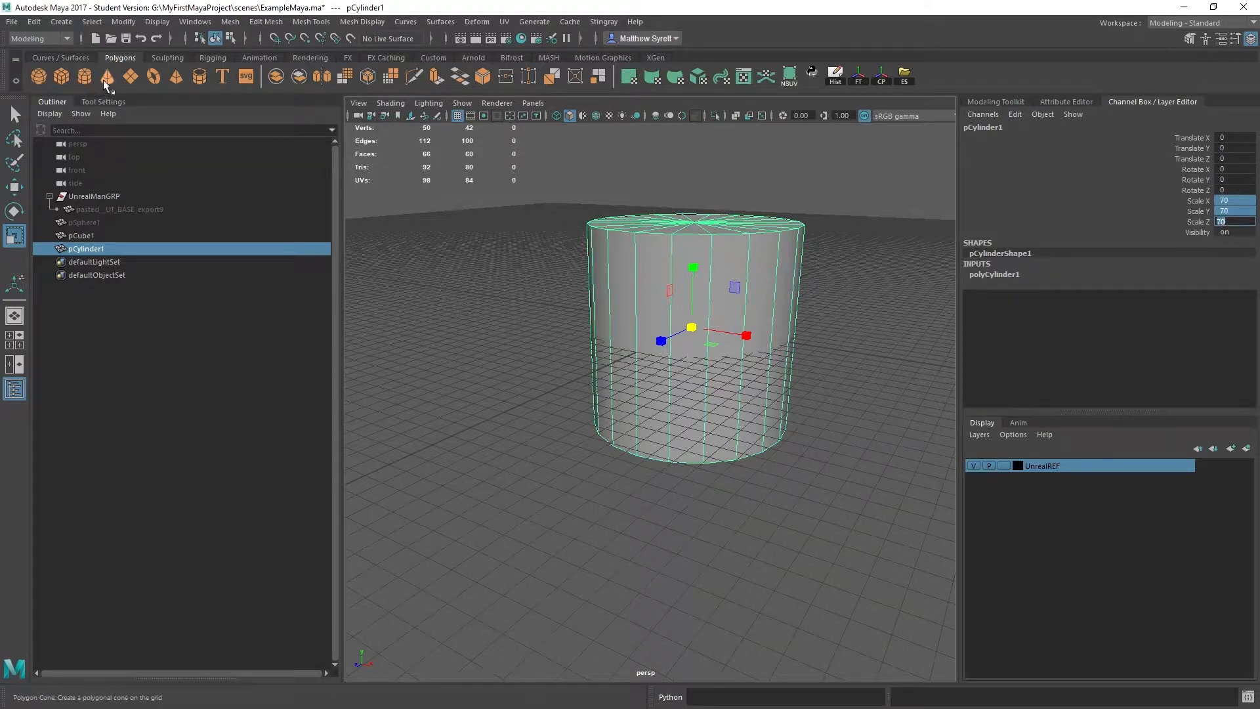
click(889, 333)
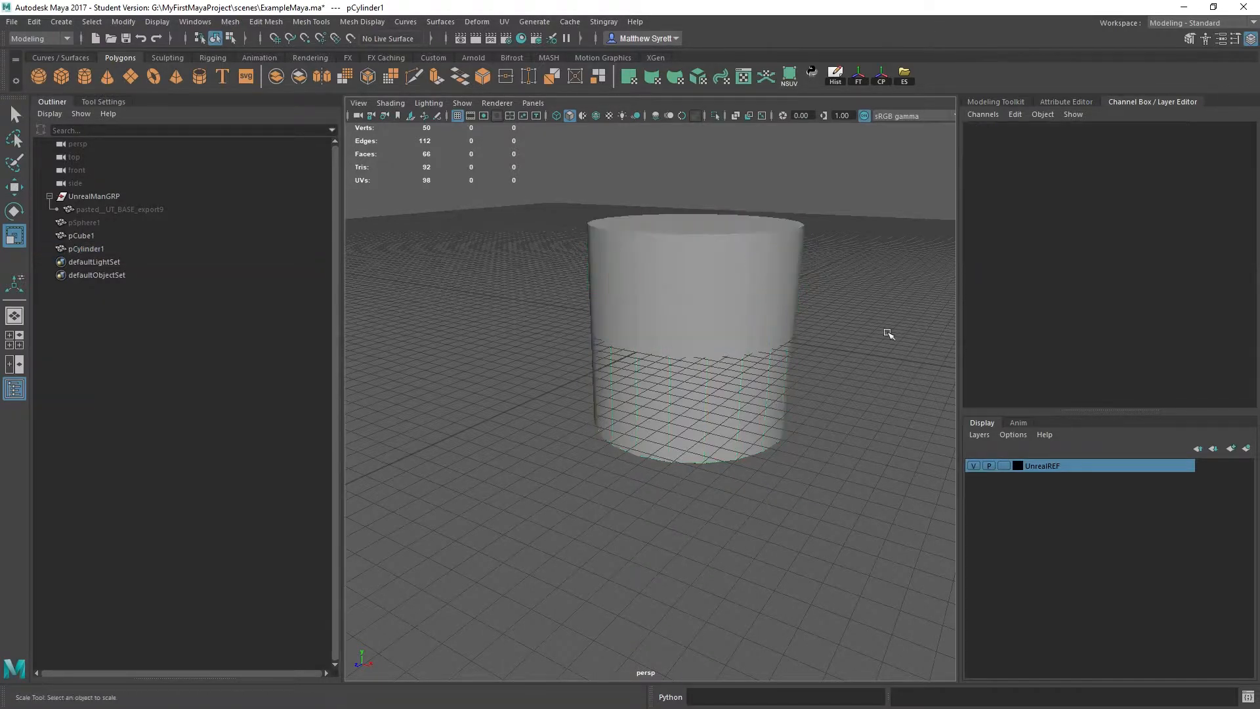
Hide the cylinder and the cube
click(727, 308)
key(h)
click(642, 297)
key(h)
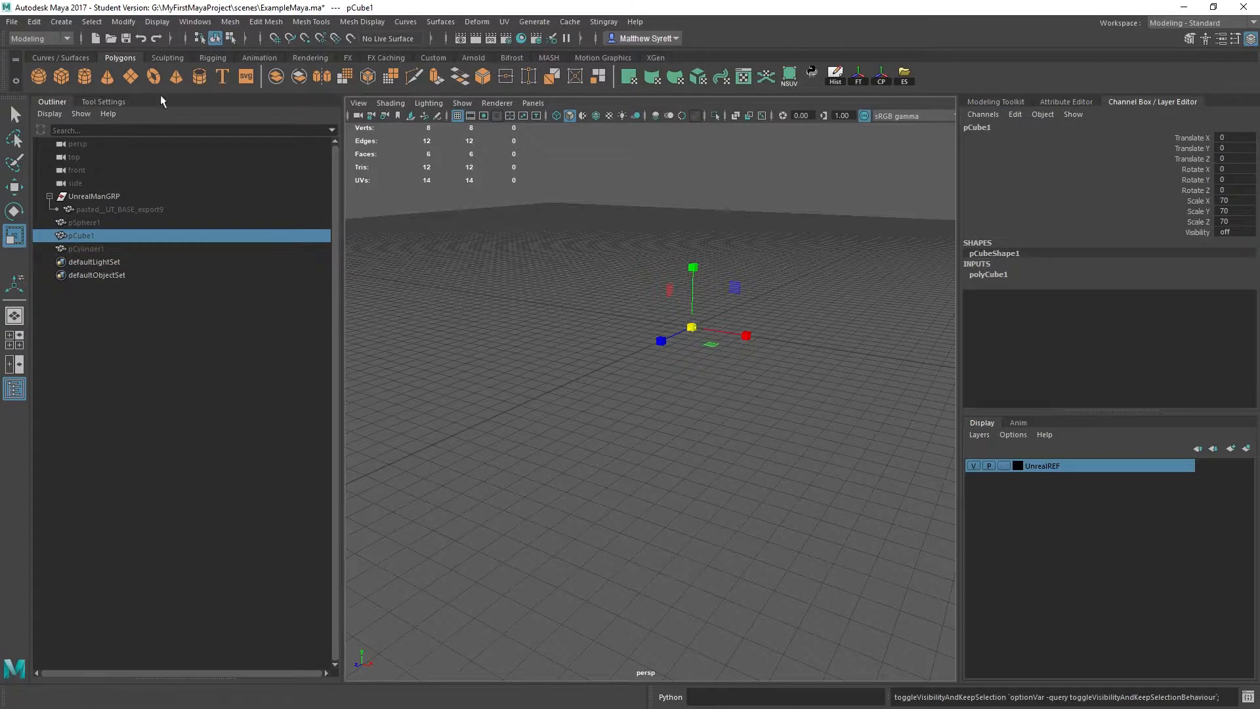
Create a polygon cone at the origin with its X, Y and Z scale set to 70, and hide it
click(106, 76)
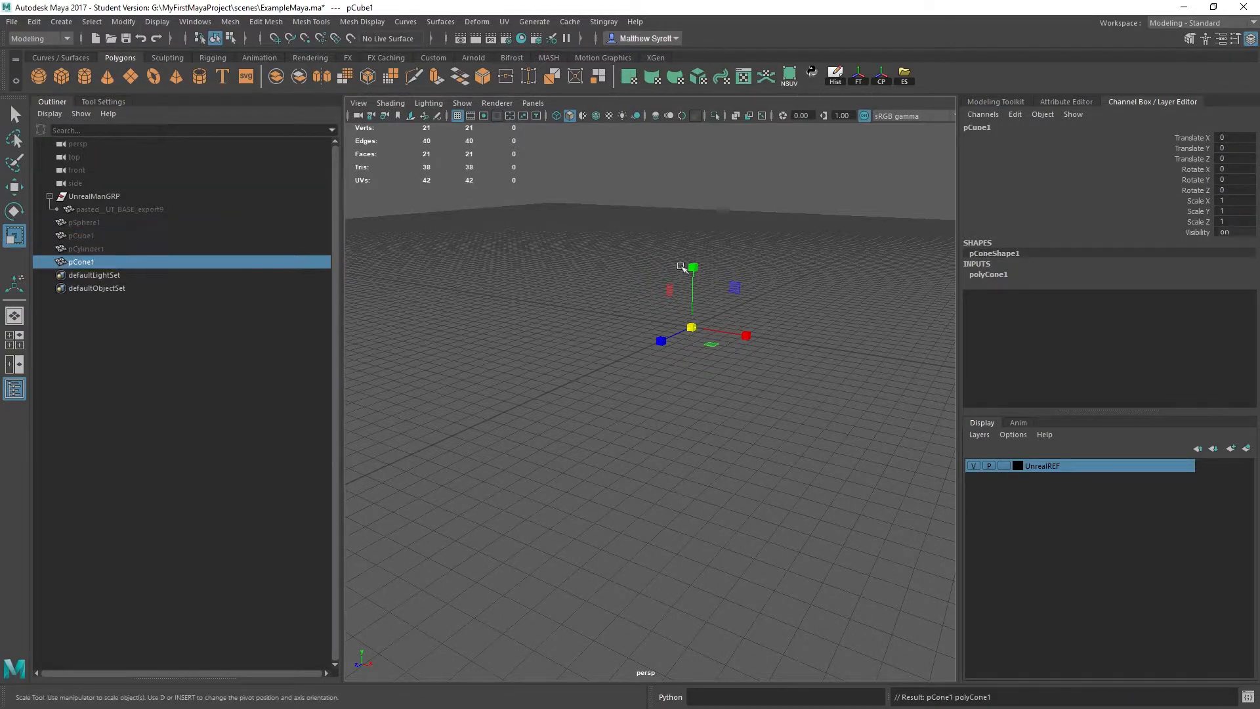
click(1241, 201)
drag(1244, 212, 1241, 221)
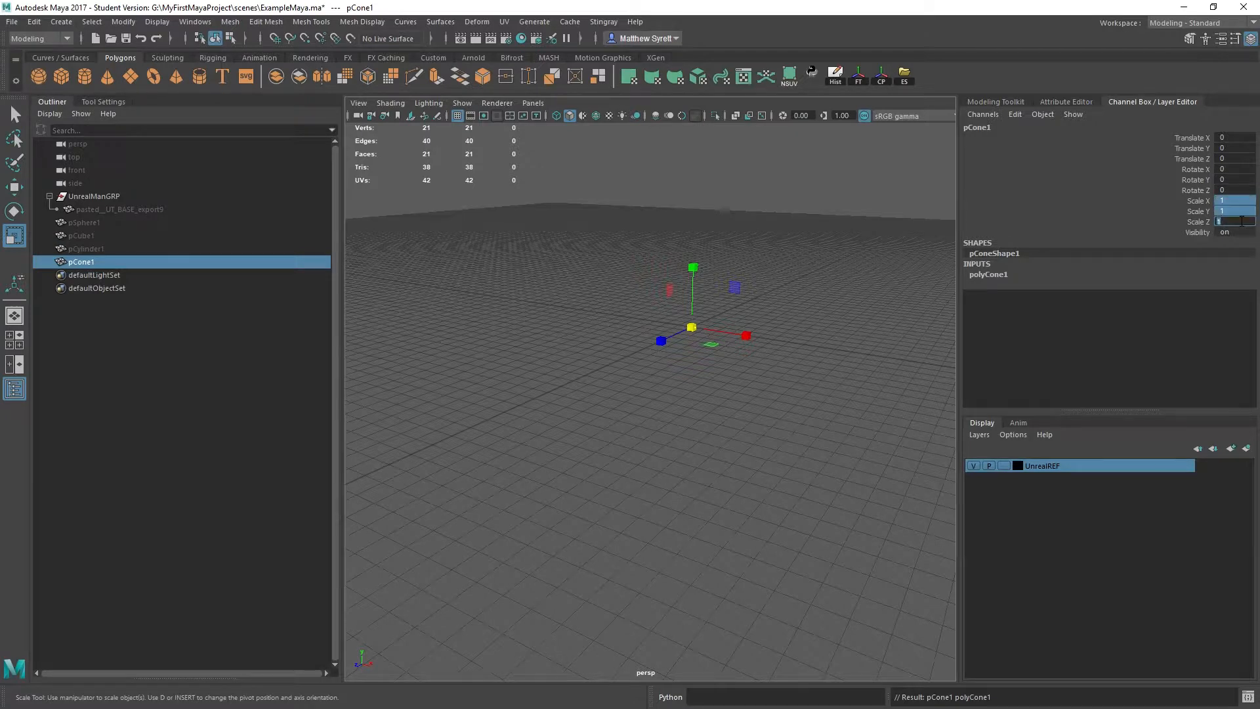
text(70)
key(Return)
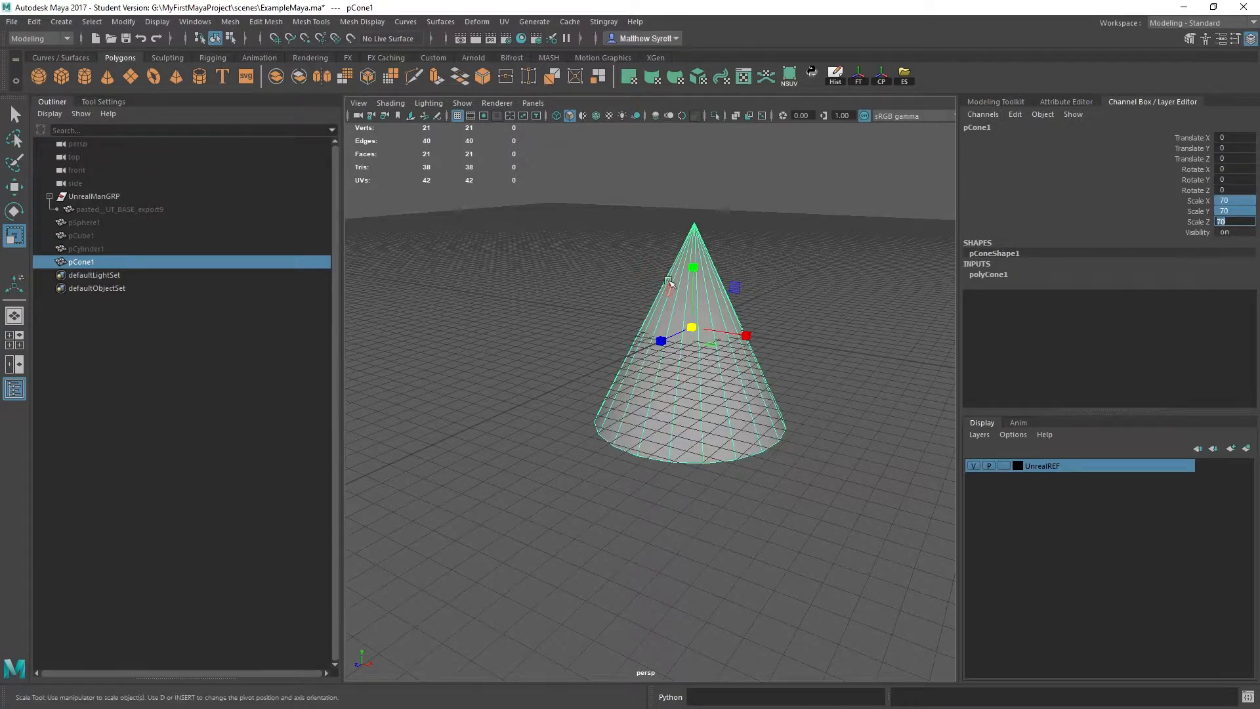
key(ctrl+h)
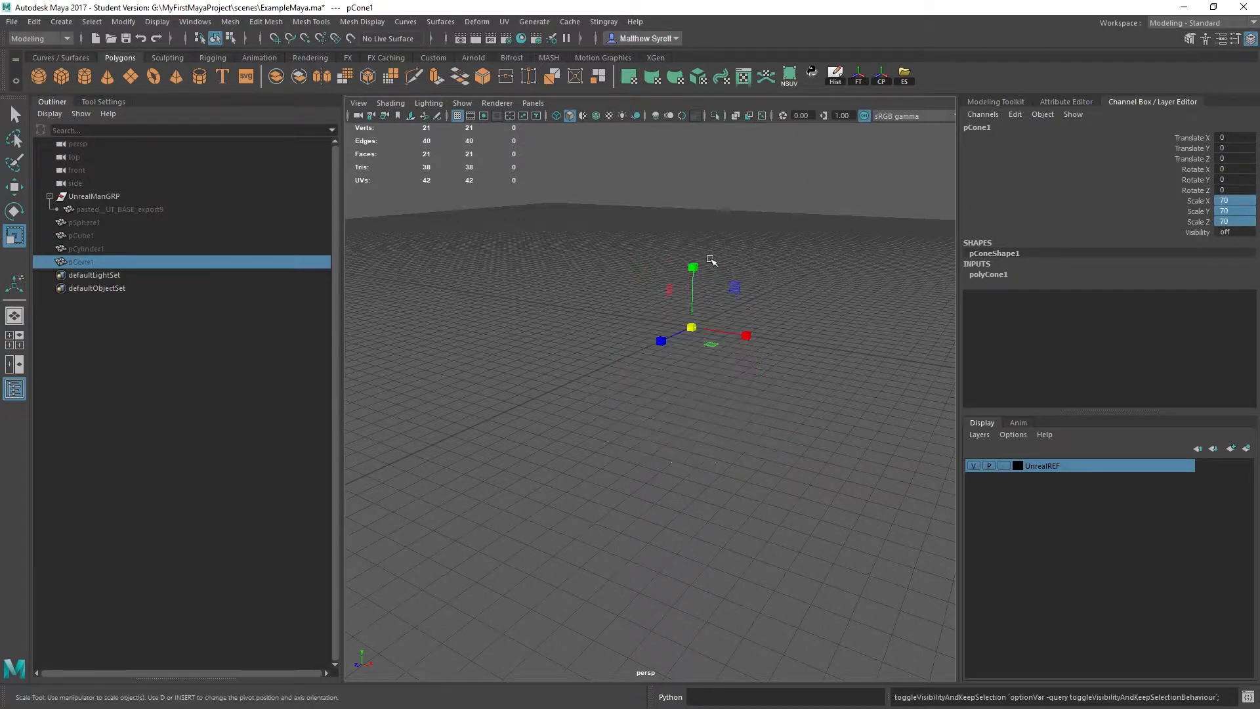
Create a polygon plane at the origin with its X, Y and Z scale set to 70
click(131, 77)
alt+drag(712, 346, 1023, 284)
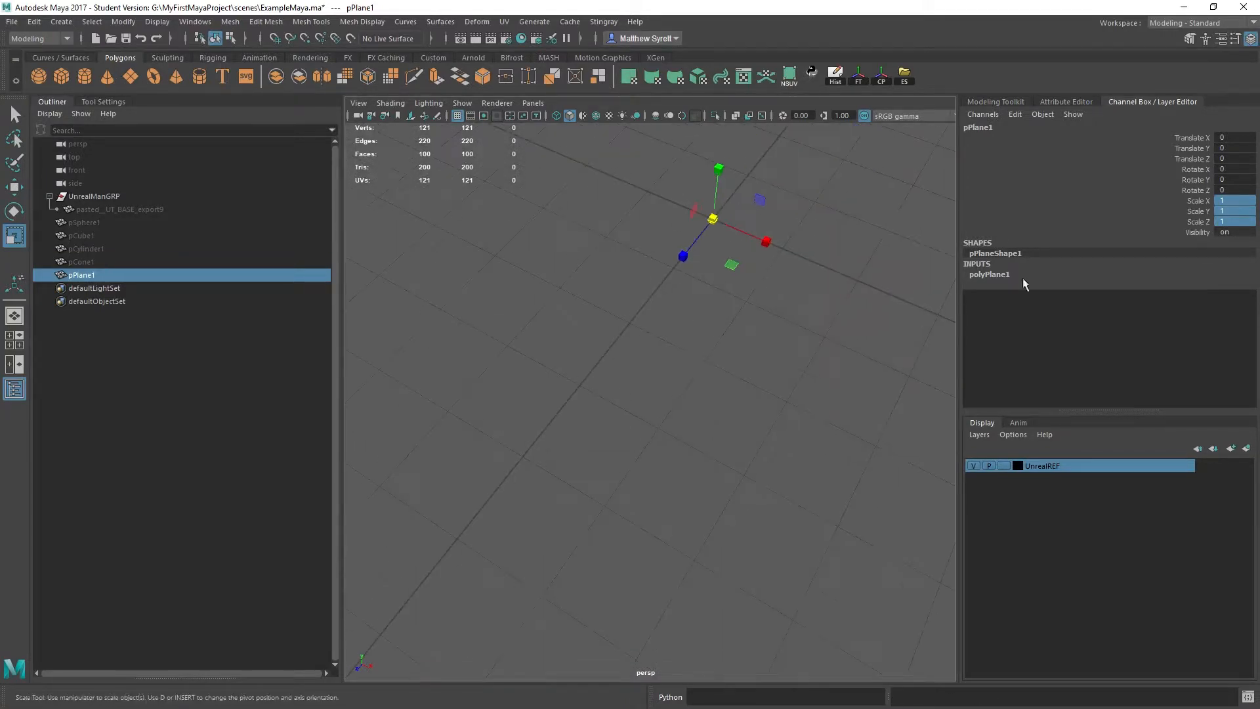
double_click(1236, 222)
key(Return)
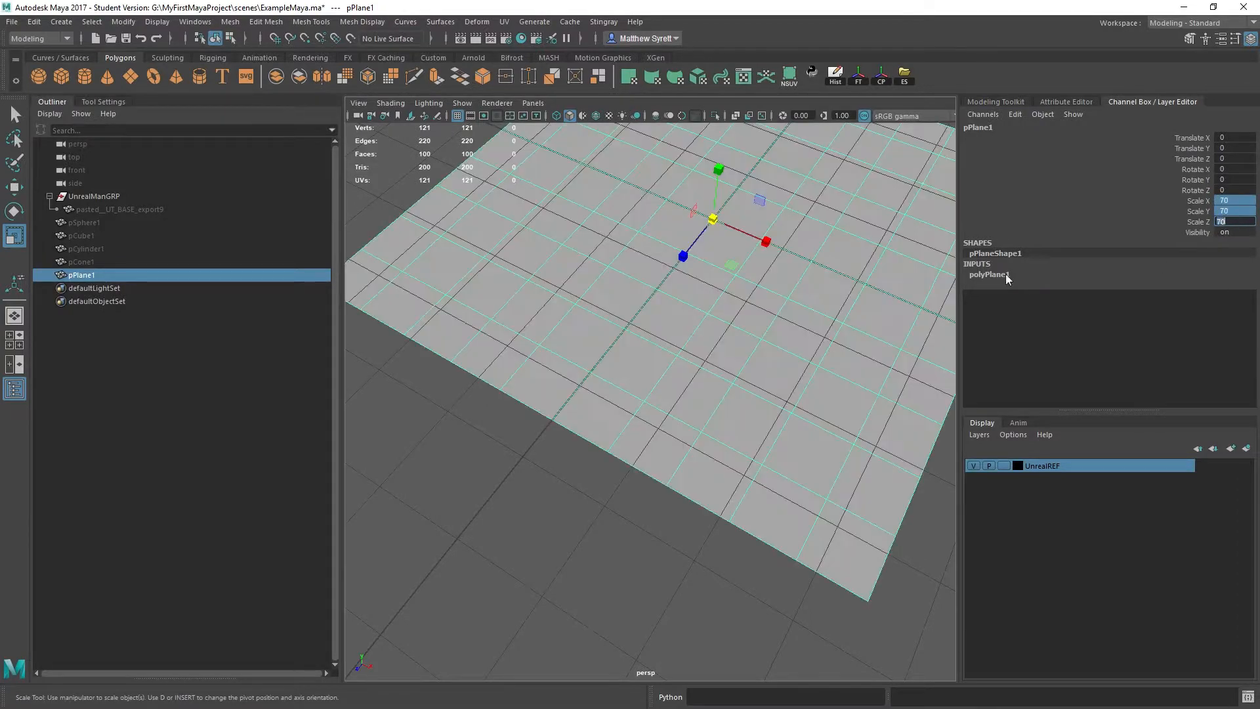
Set the plane's Subdivisions Width and Subdivisions Height to 1
scroll(733, 333, down, 5)
alt+drag(794, 362, 615, 305)
click(761, 249)
scroll(636, 348, up, 5)
click(691, 343)
scroll(695, 341, down, 5)
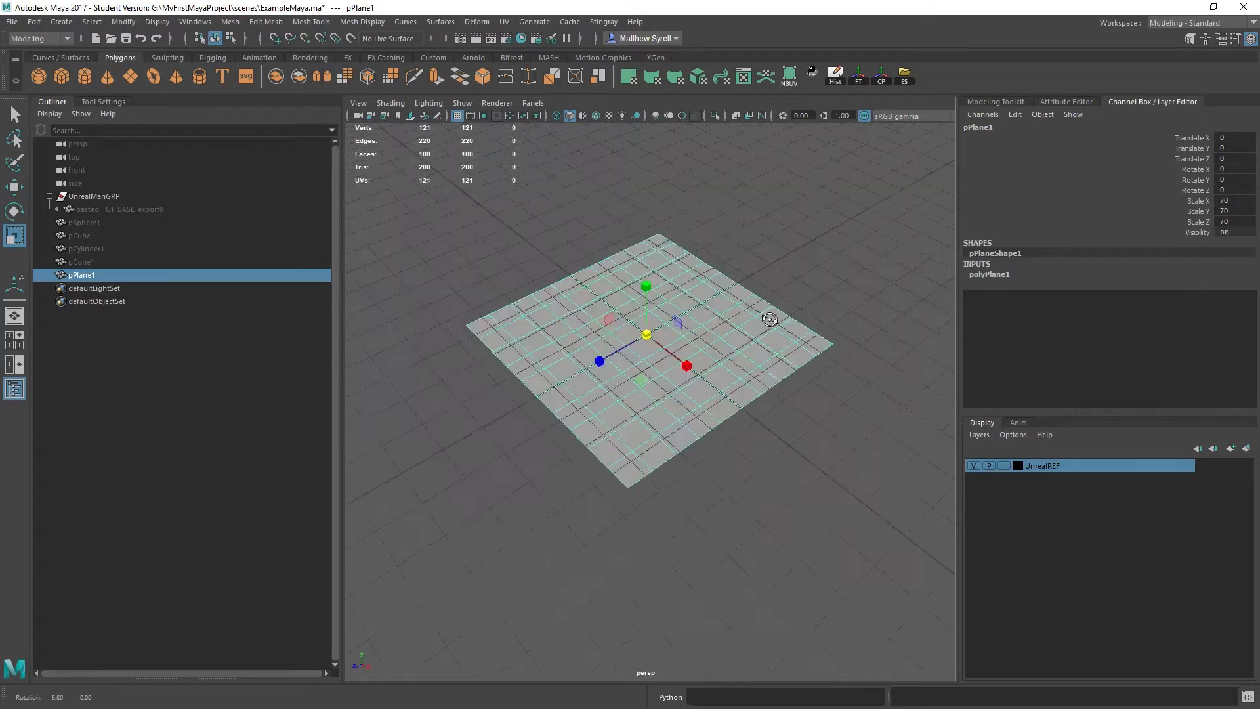
alt+drag(768, 318, 720, 394)
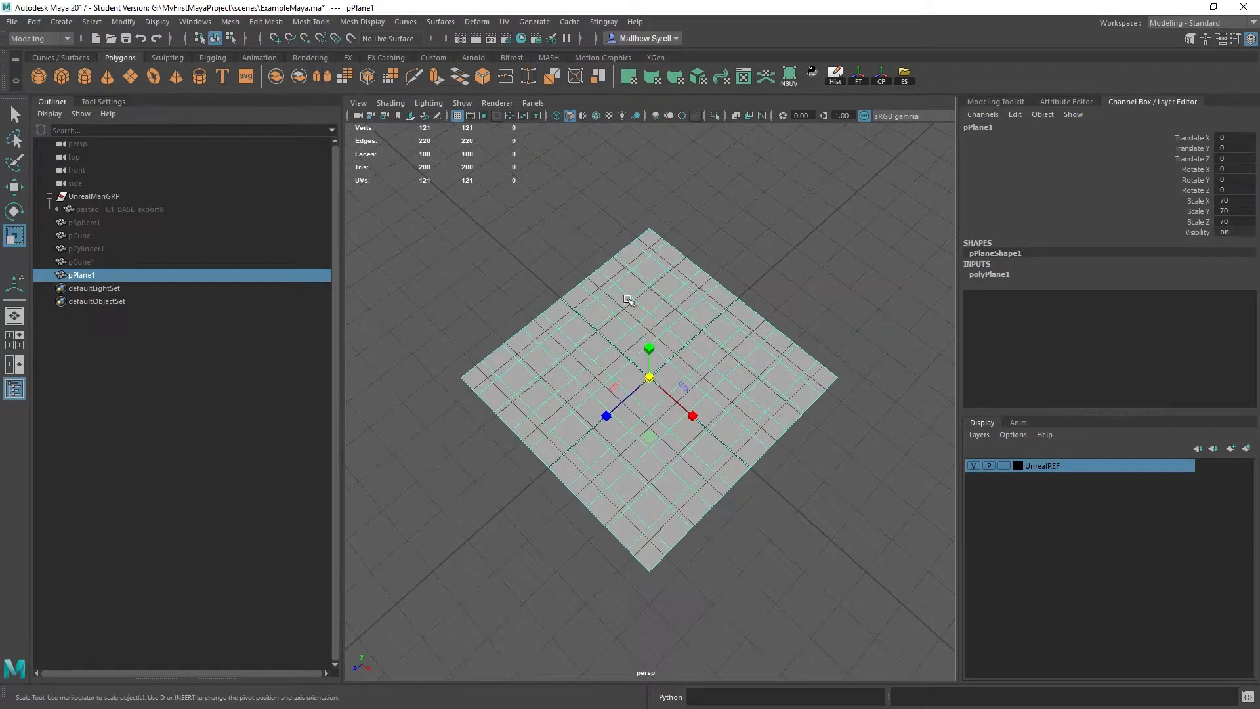
click(992, 274)
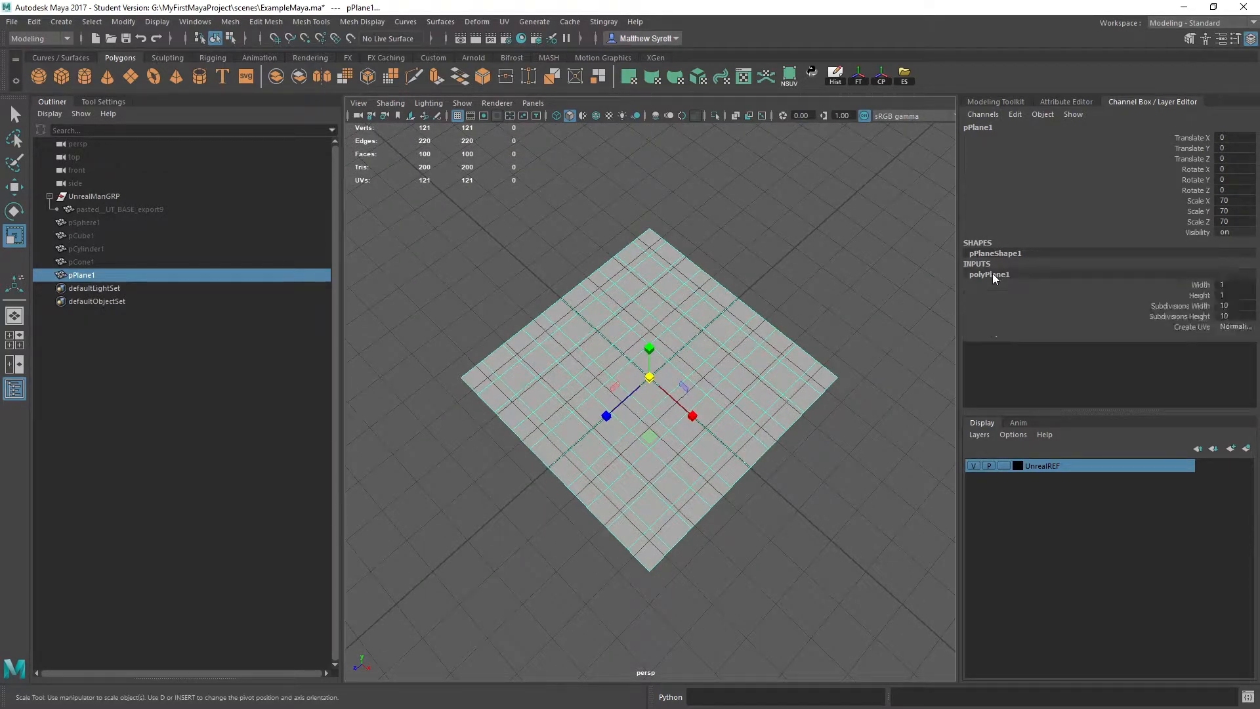
double_click(1252, 305)
text(1)
key(Tab)
text(1)
key(Return)
mouse_move(802, 353)
alt+mouse_down()
mouse_move(785, 337)
mouse_move(788, 308)
mouse_move(794, 349)
alt+mouse_up()
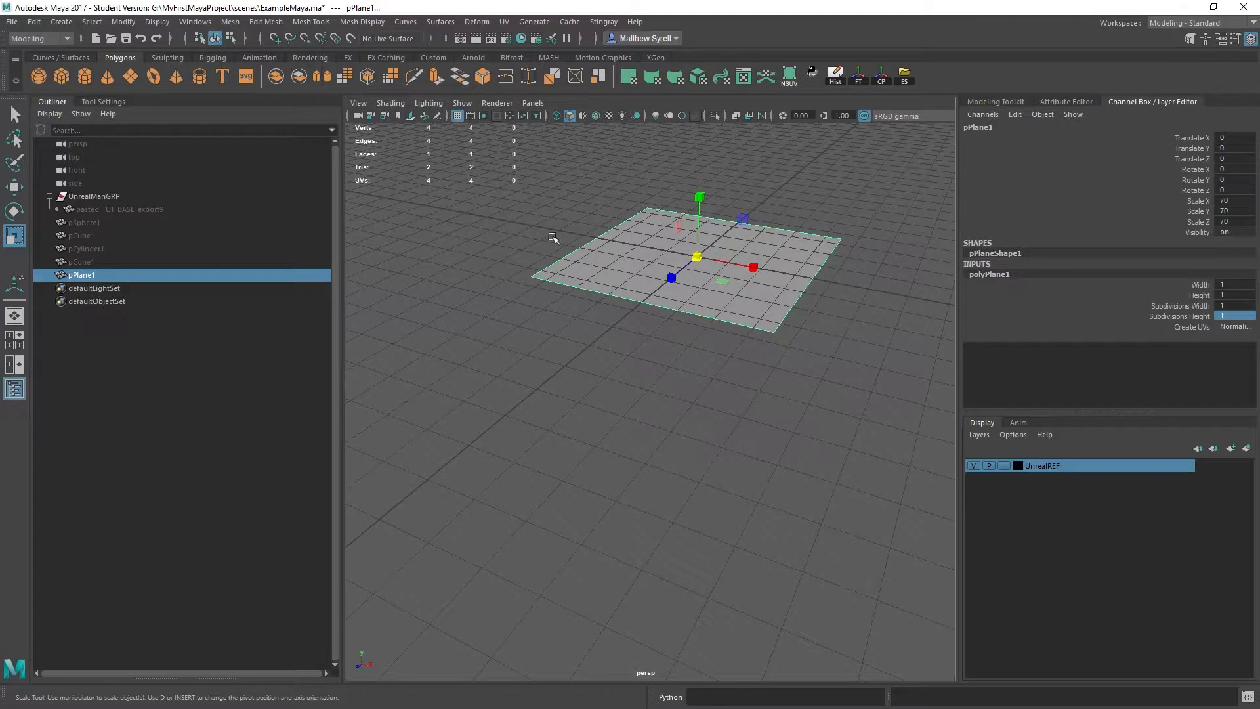
drag(501, 181, 744, 266)
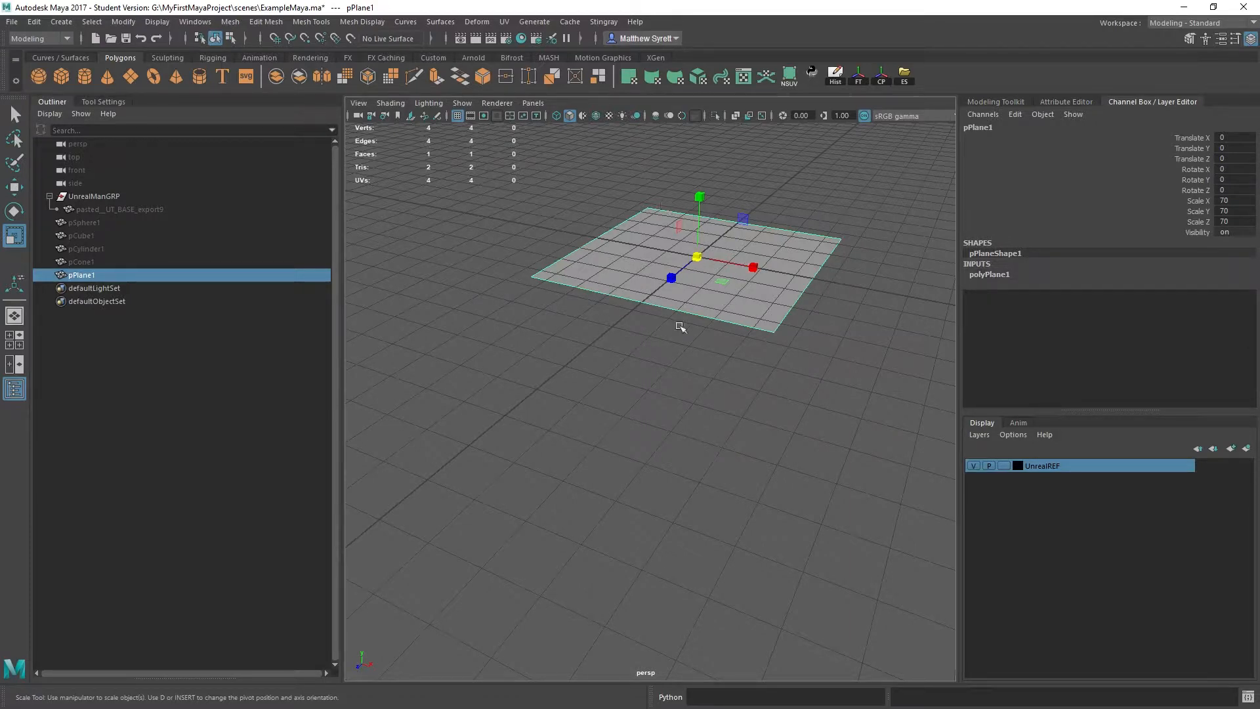
alt+drag(680, 327, 725, 268)
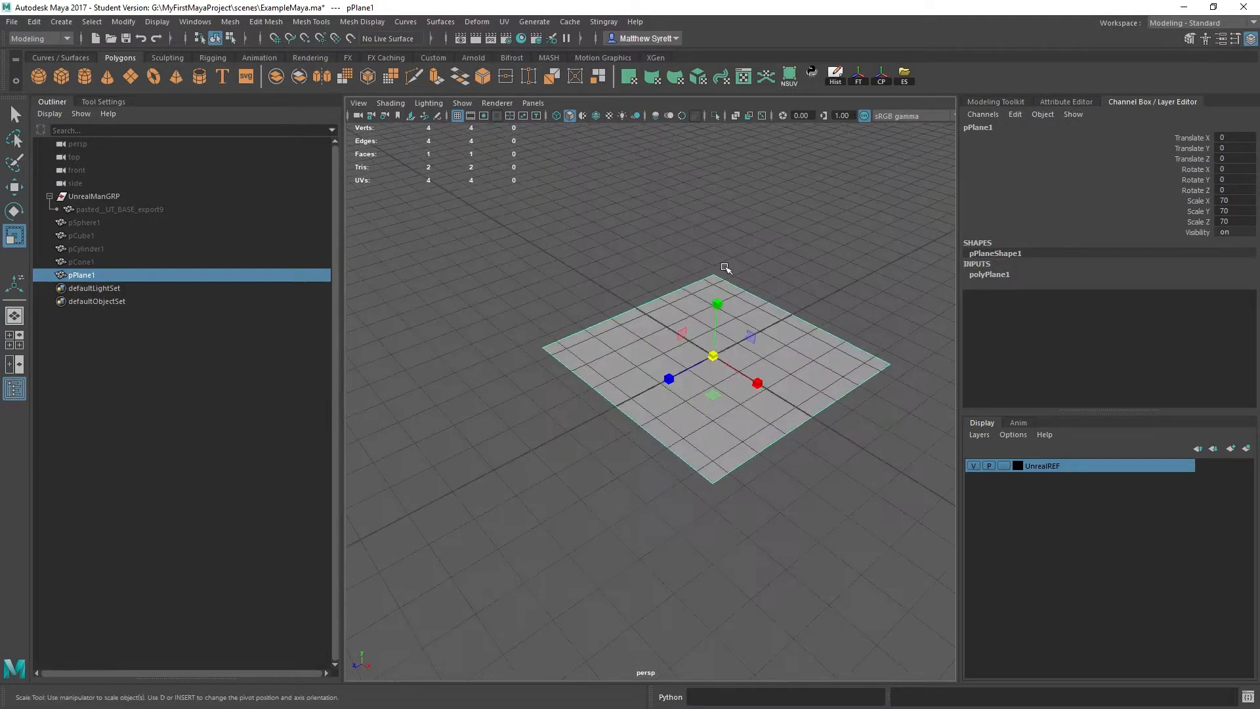
key(Delete)
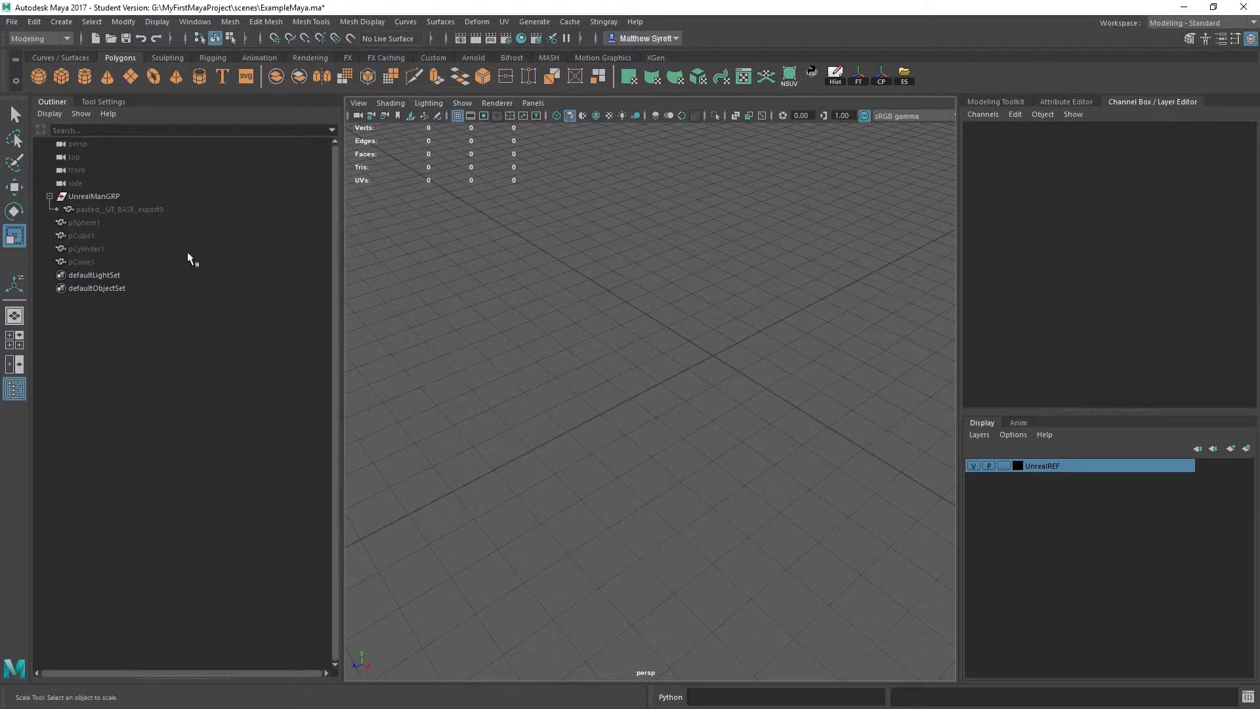
key(ctrl+z)
Hide the plane, and unhide the cylinder with the view framed on it
key(h)
click(89, 249)
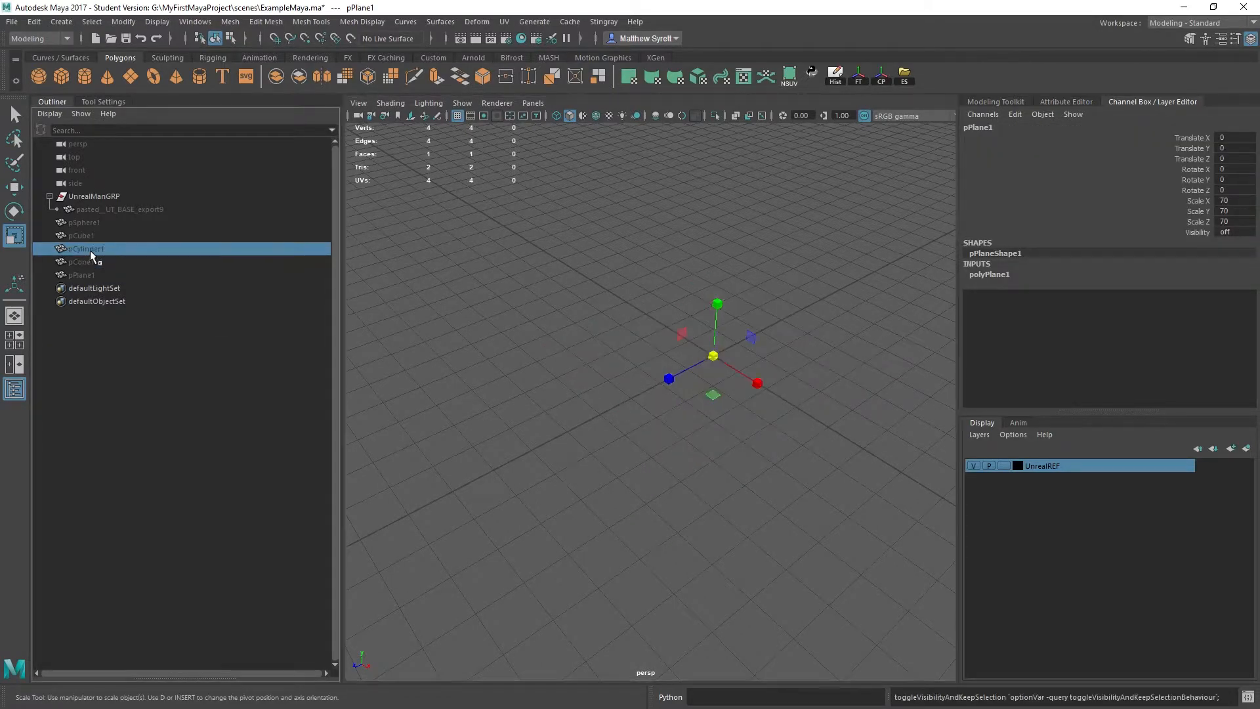
key(h)
key(f)
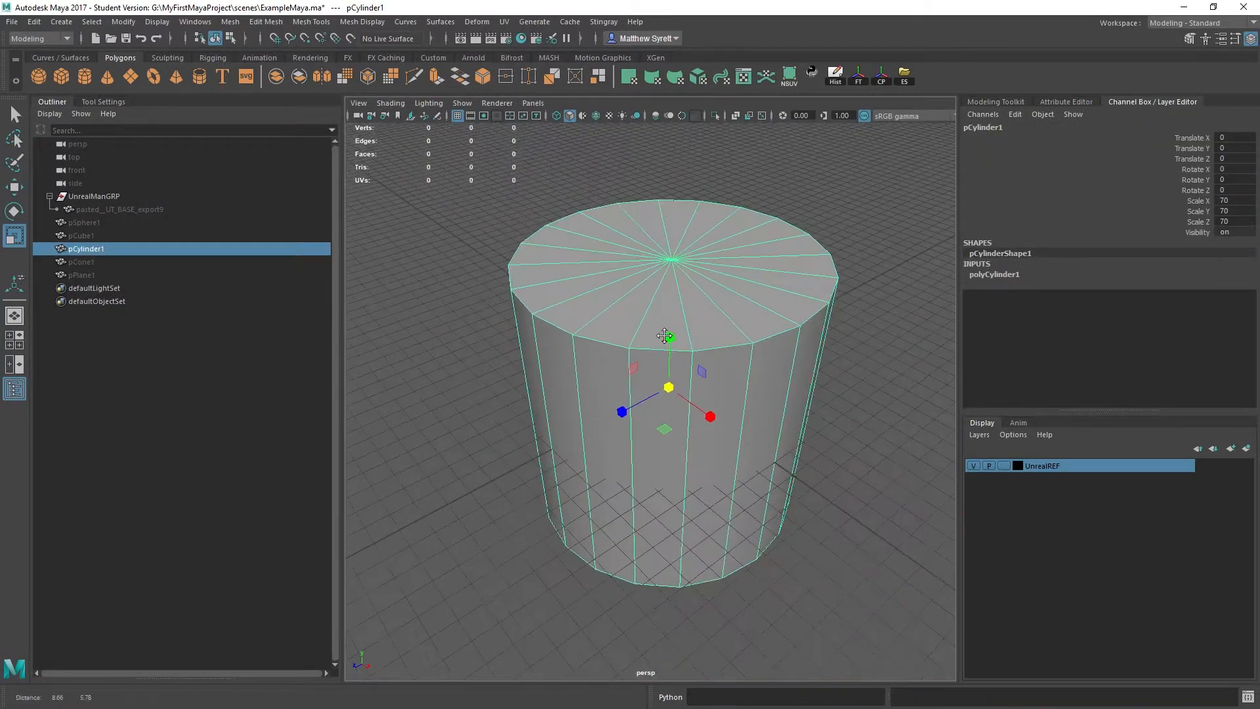
Try Subdivisions Axis values of 12, 6 and 3 on the cylinder, and restore it to 20
click(994, 274)
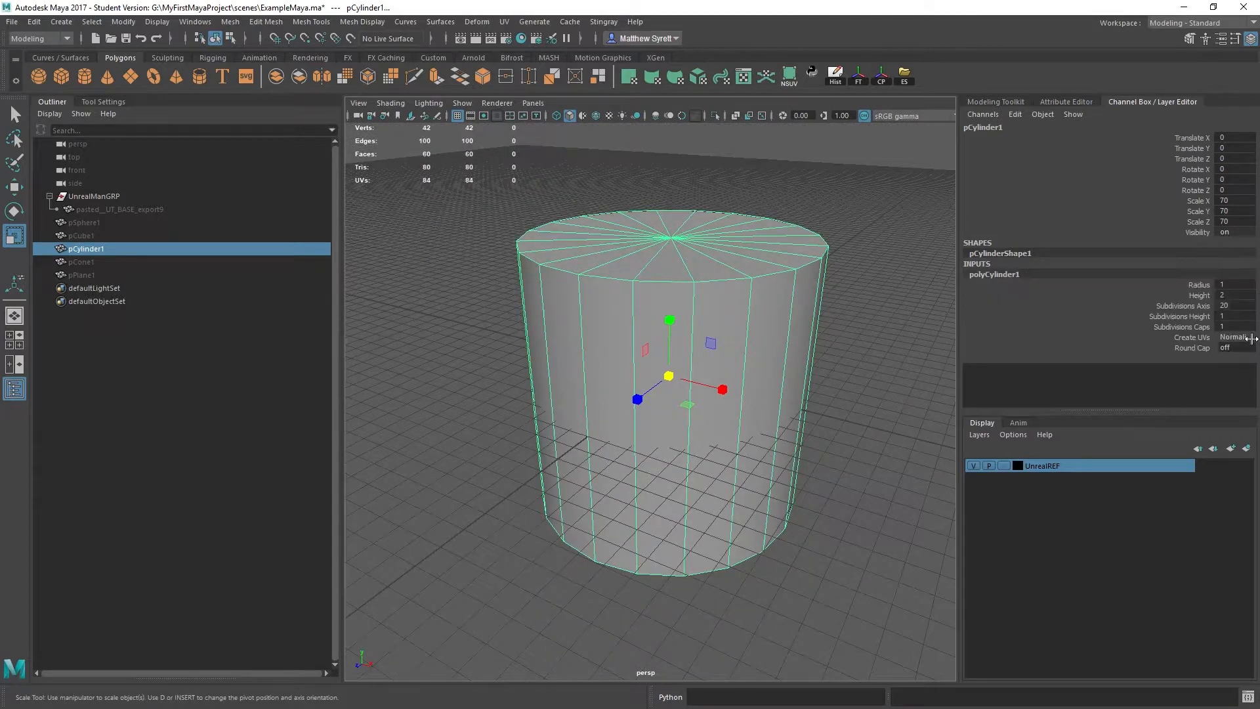
double_click(1235, 306)
key(Return)
click(1245, 306)
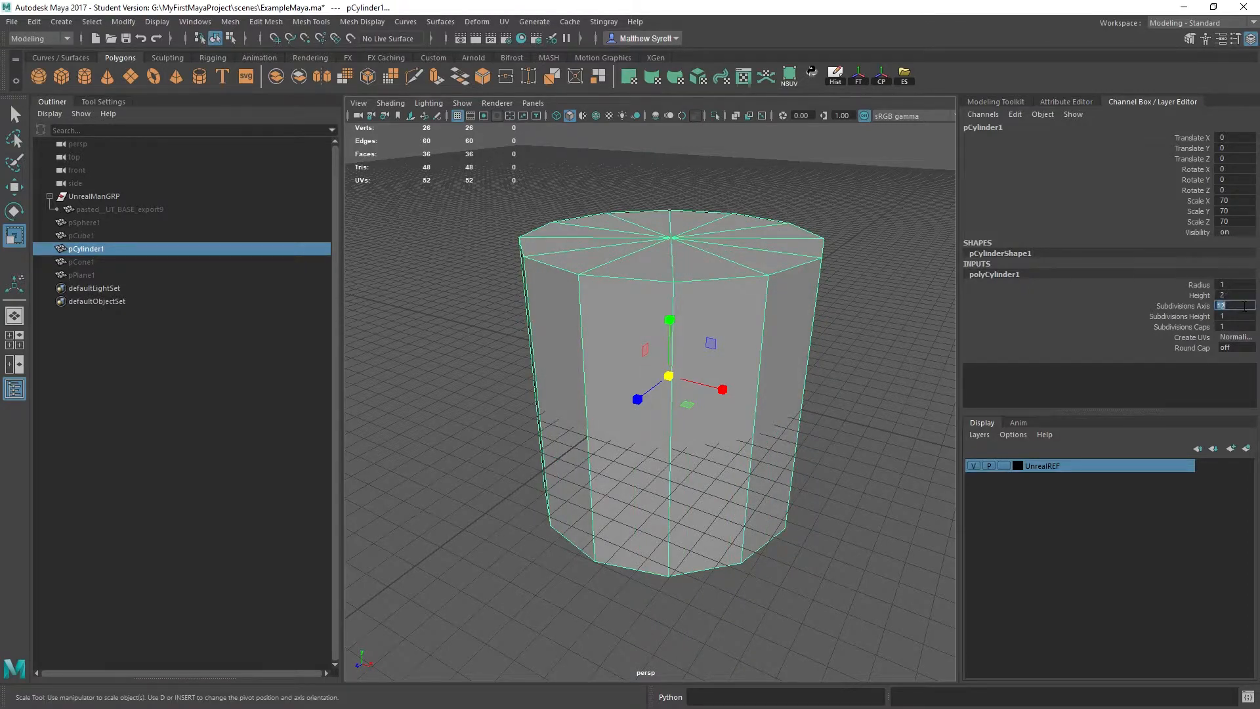
key(Return)
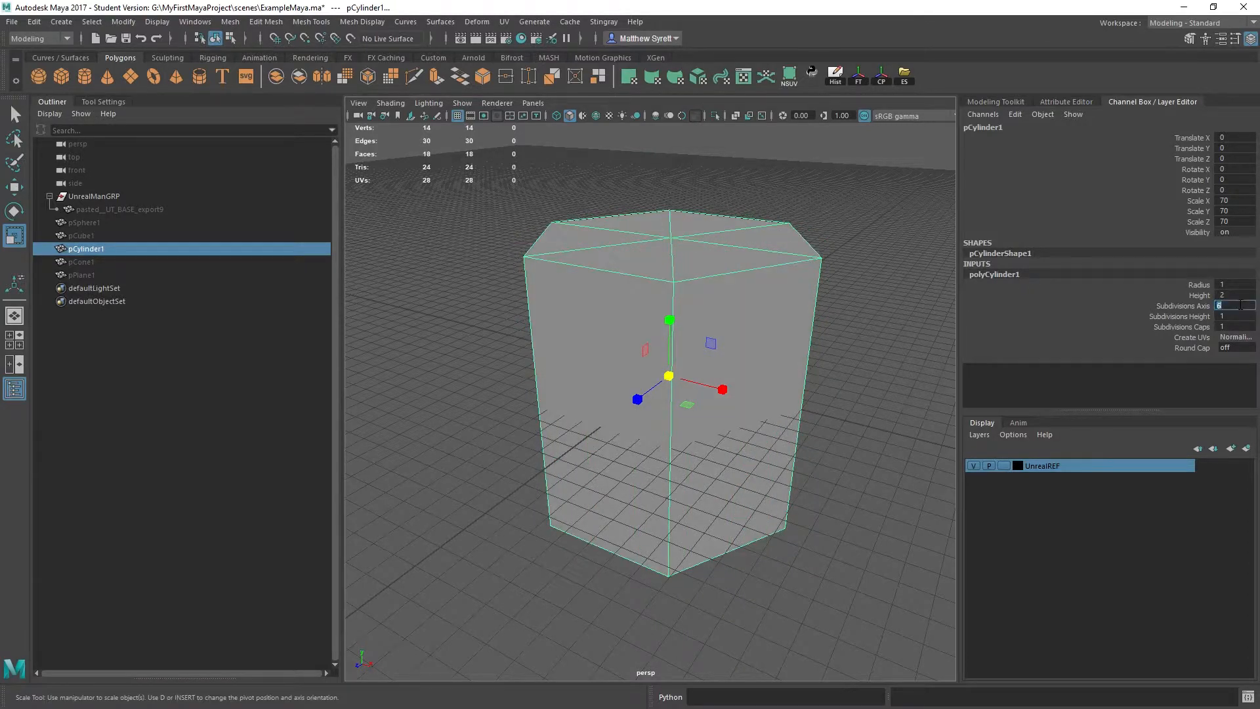
text(3)
key(Return)
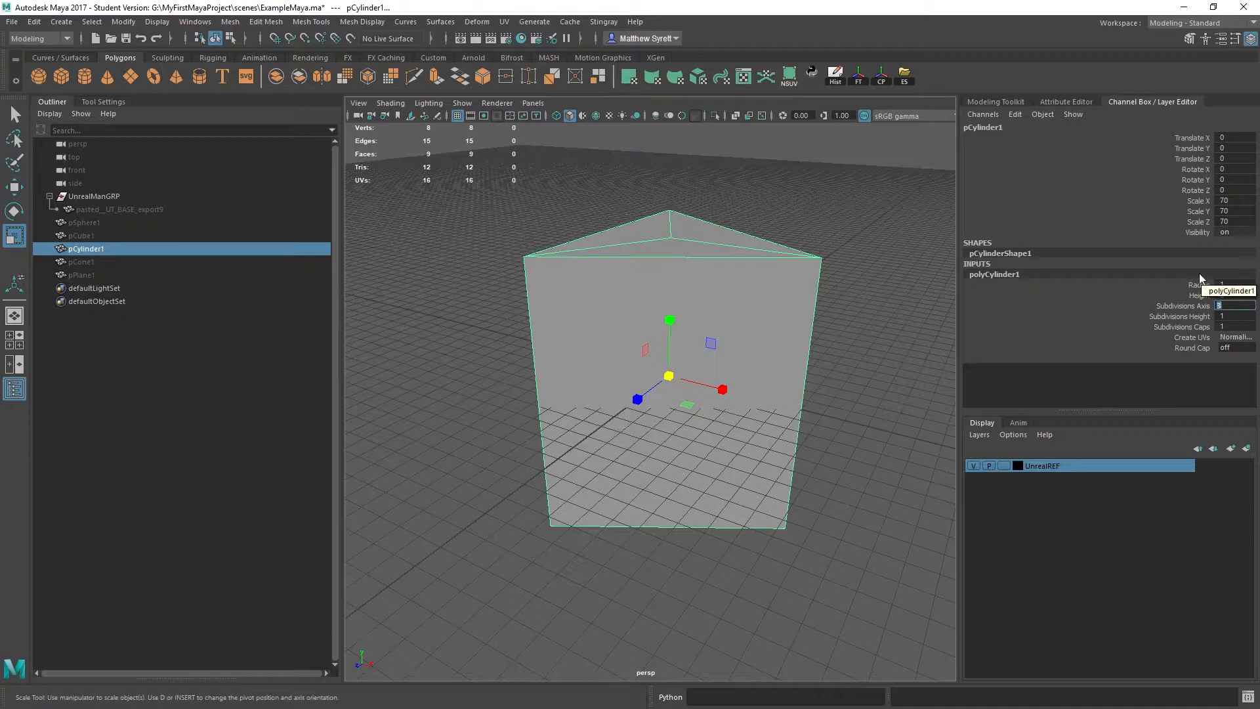
text(20)
key(Return)
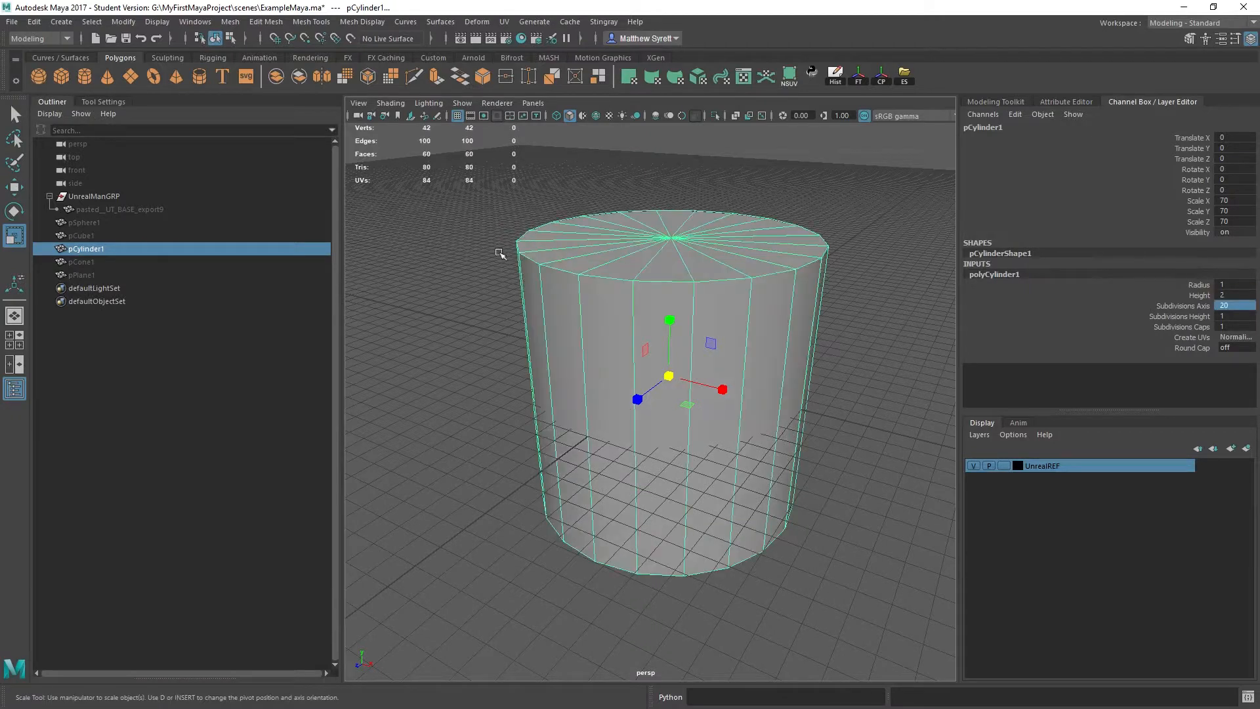
Inspect the cylinder's sides and cap from several angles, and hide it again
alt+drag(800, 311, 739, 291)
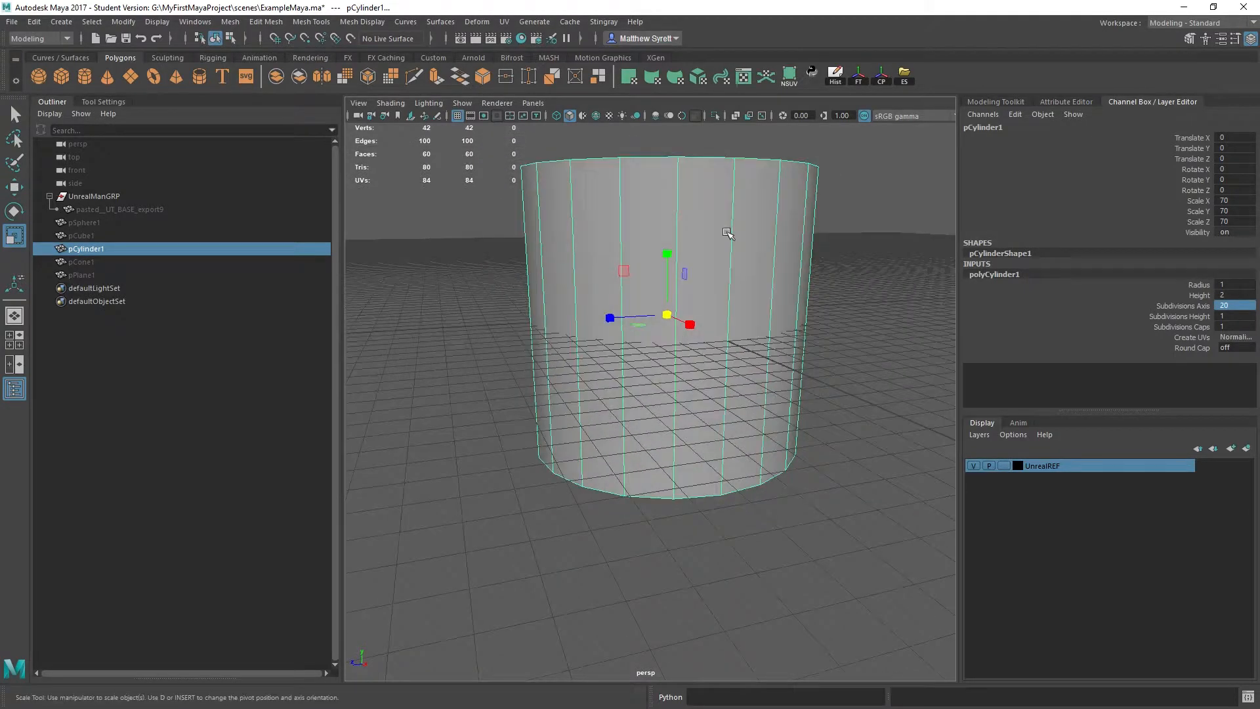
alt+drag(715, 235, 741, 233)
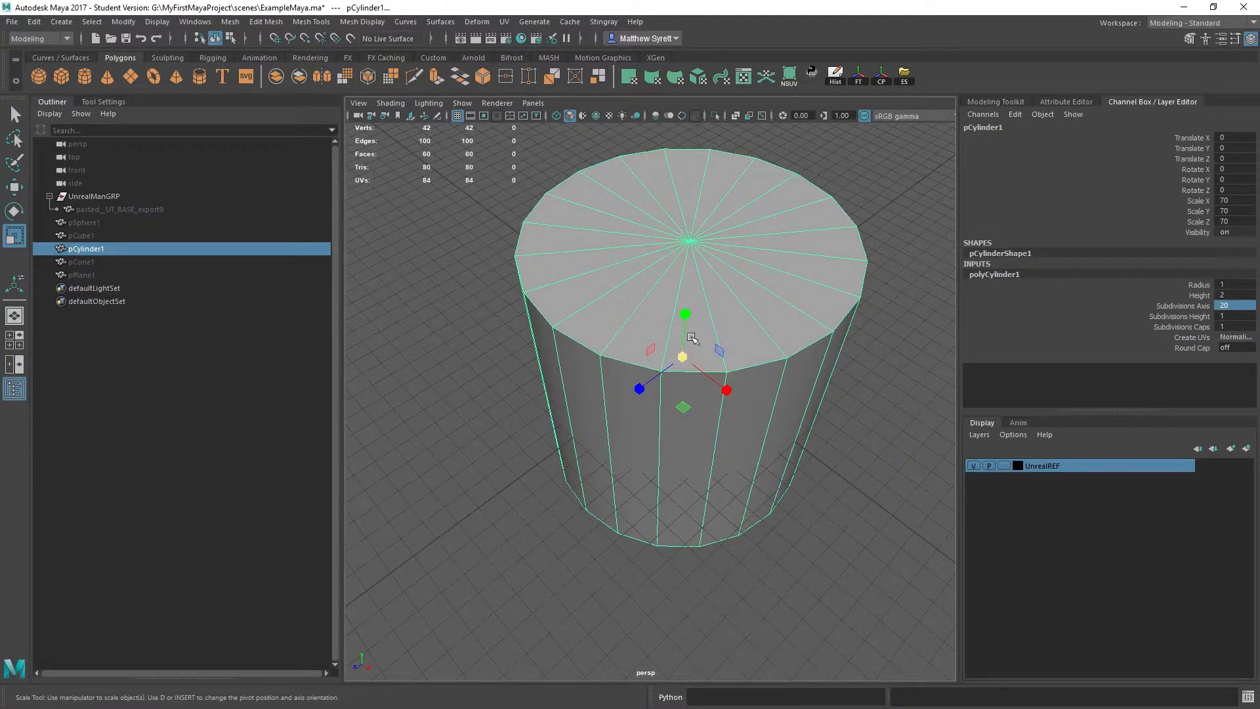
click(890, 192)
scroll(647, 292, down, 5)
click(681, 313)
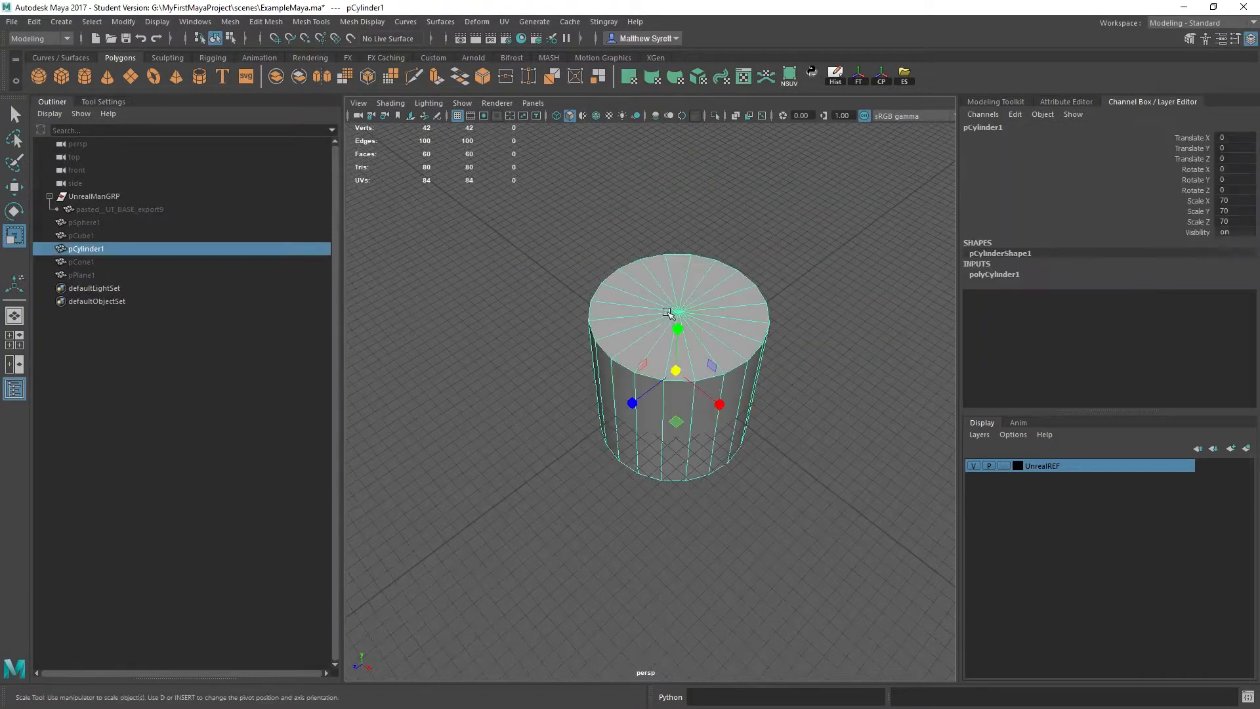
key(ctrl+h)
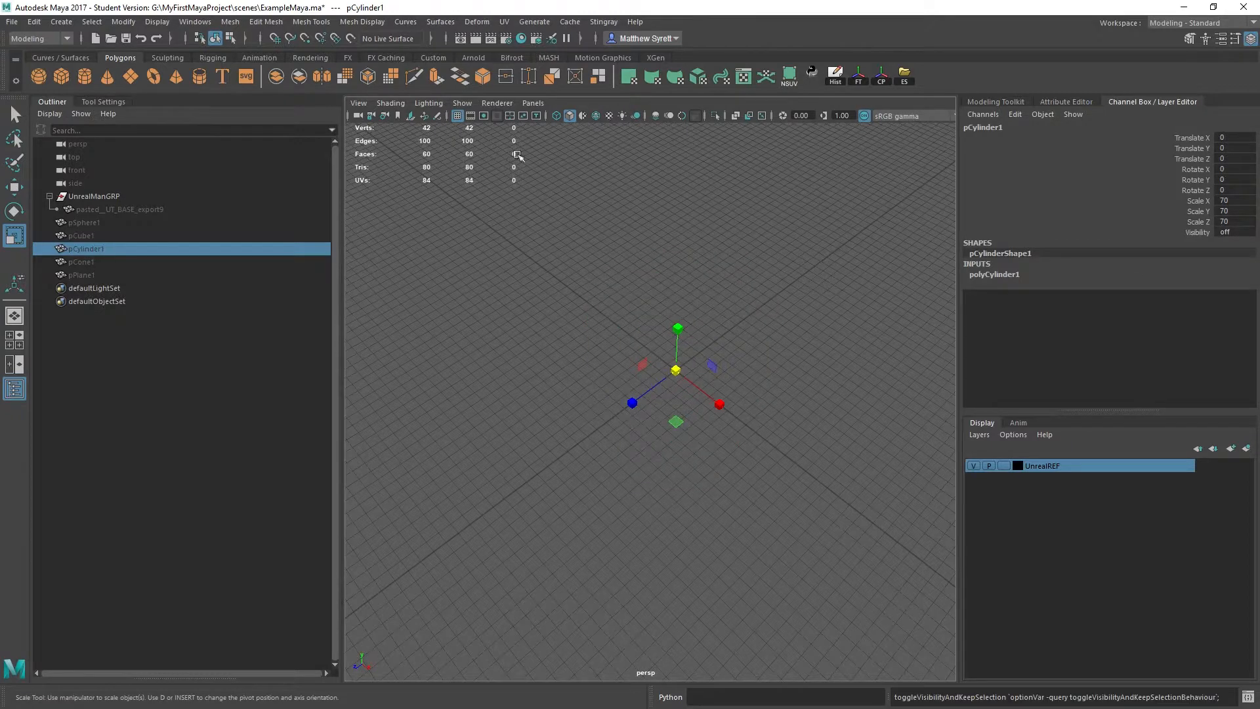
Create a polygon torus scaled uniformly to about 80 and a polygon pyramid scaled uniformly to about 332, both at the origin
click(158, 77)
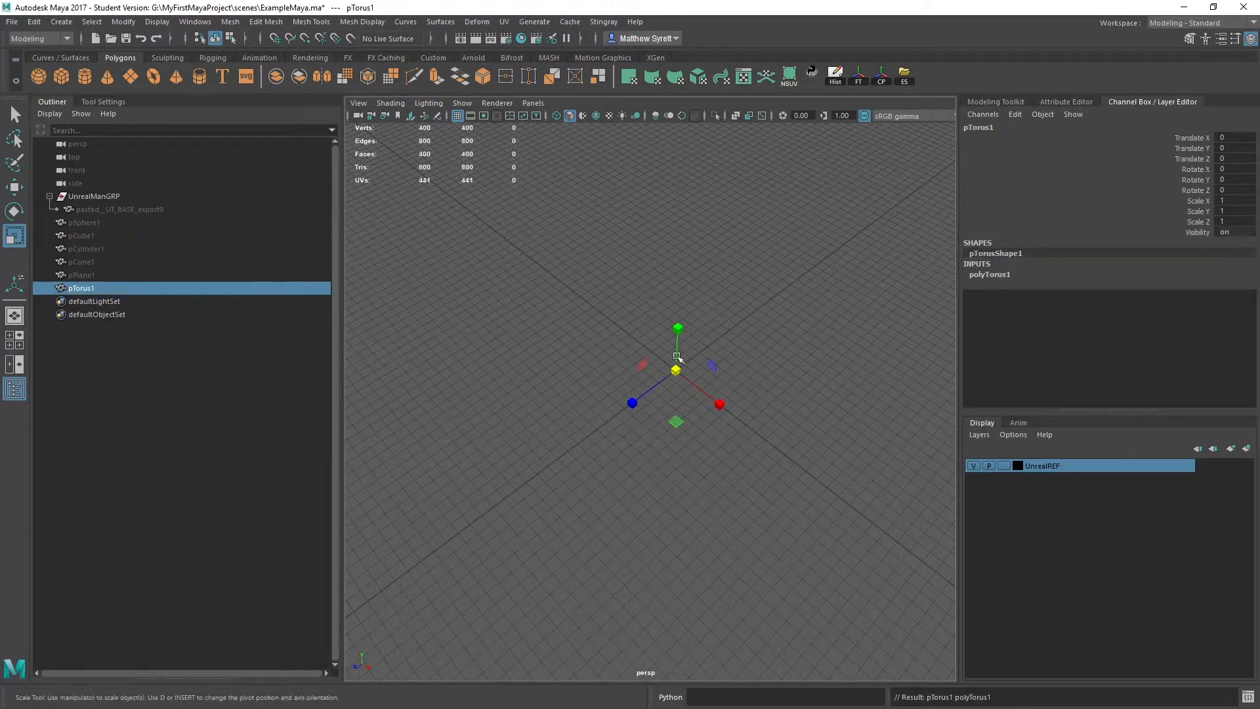
drag(681, 373, 847, 390)
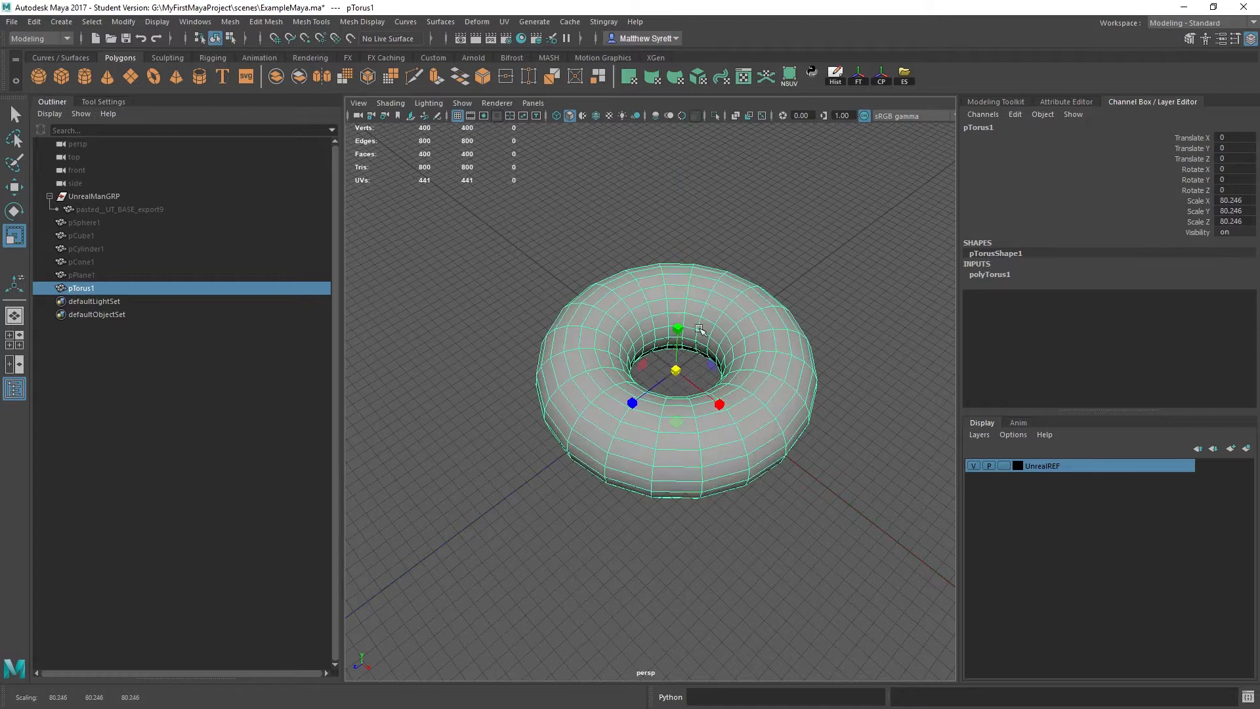
click(178, 76)
drag(674, 369, 866, 381)
Create a polygon pipe at the origin and scale it uniformly to about 219
click(195, 79)
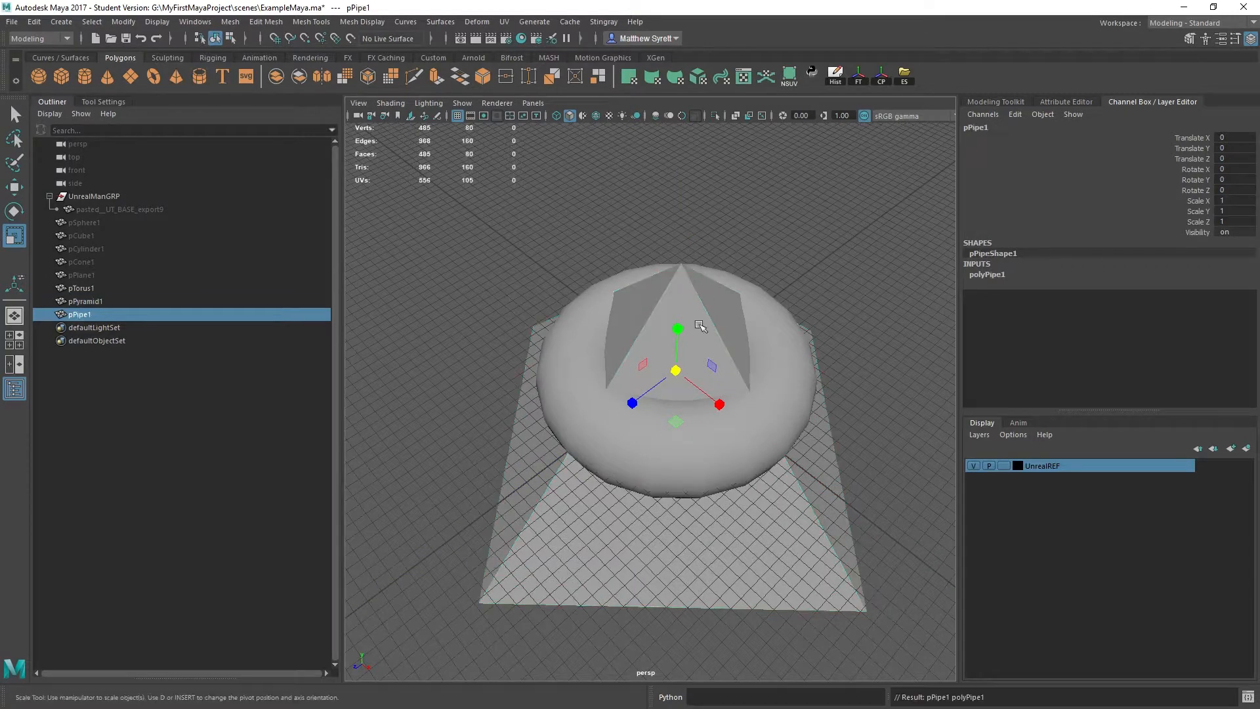
drag(675, 370, 1053, 434)
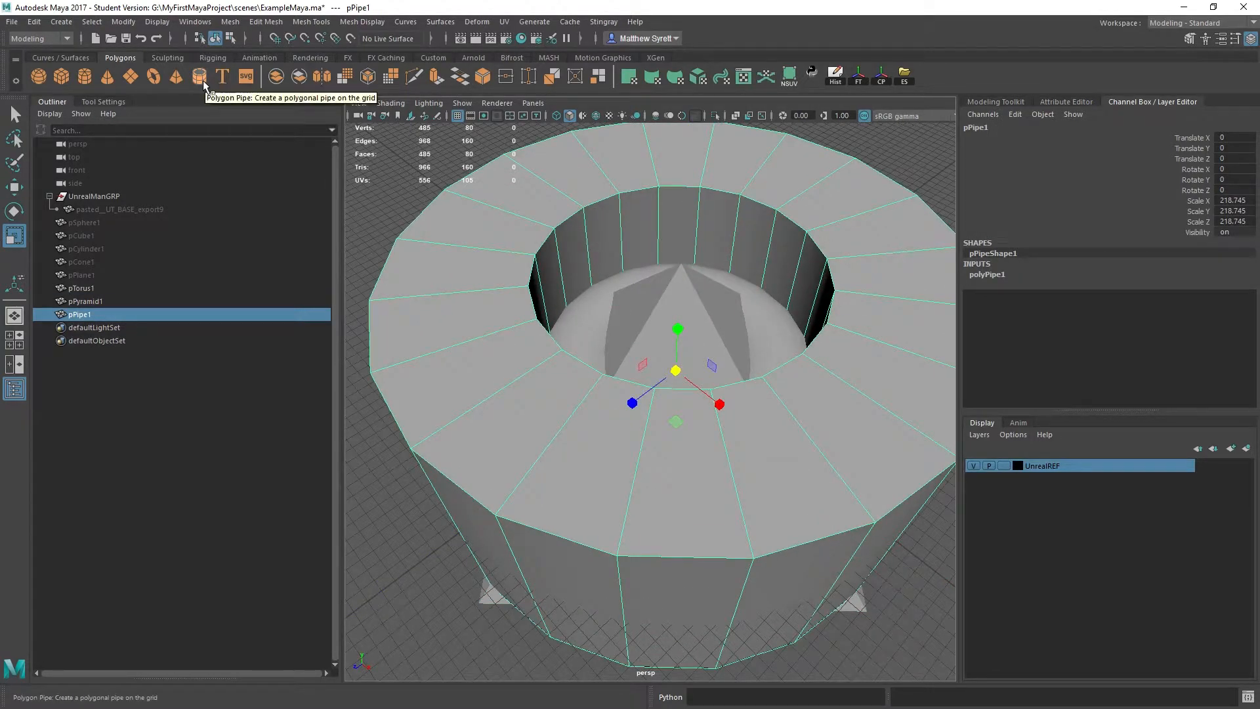
scroll(720, 387, down, 7)
alt+drag(720, 374, 640, 305)
scroll(737, 348, up, 5)
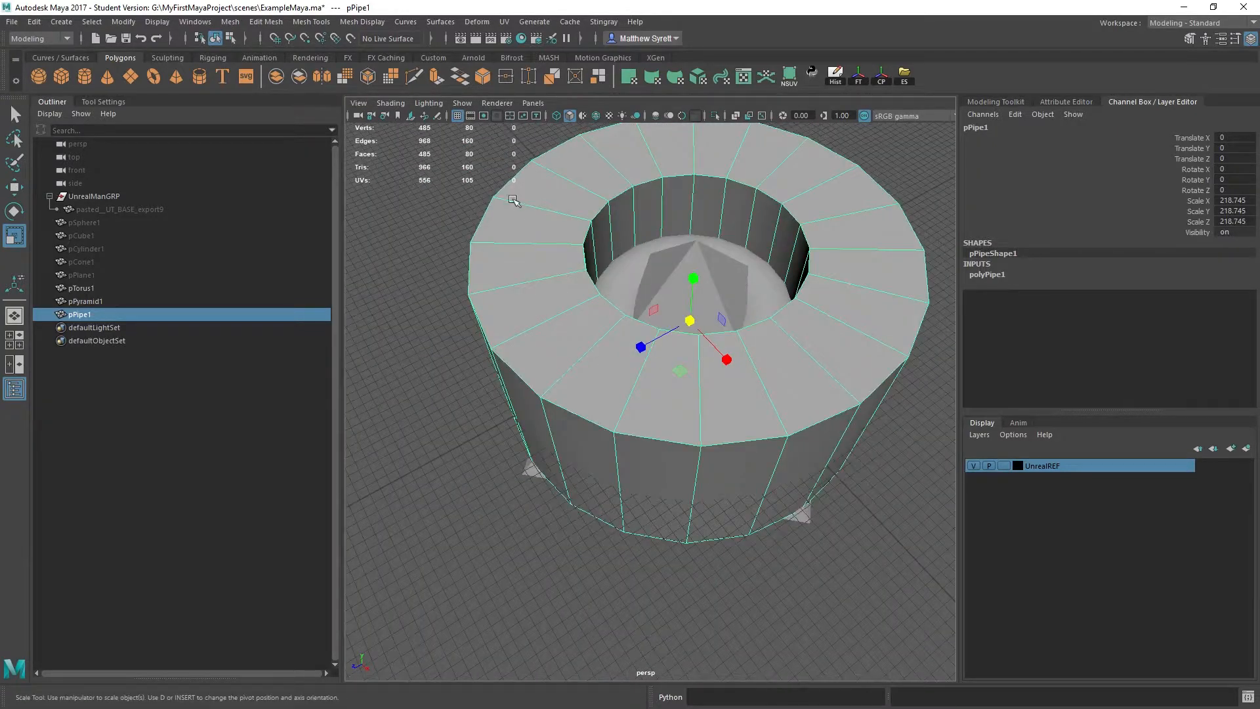
alt+drag(745, 361, 768, 308)
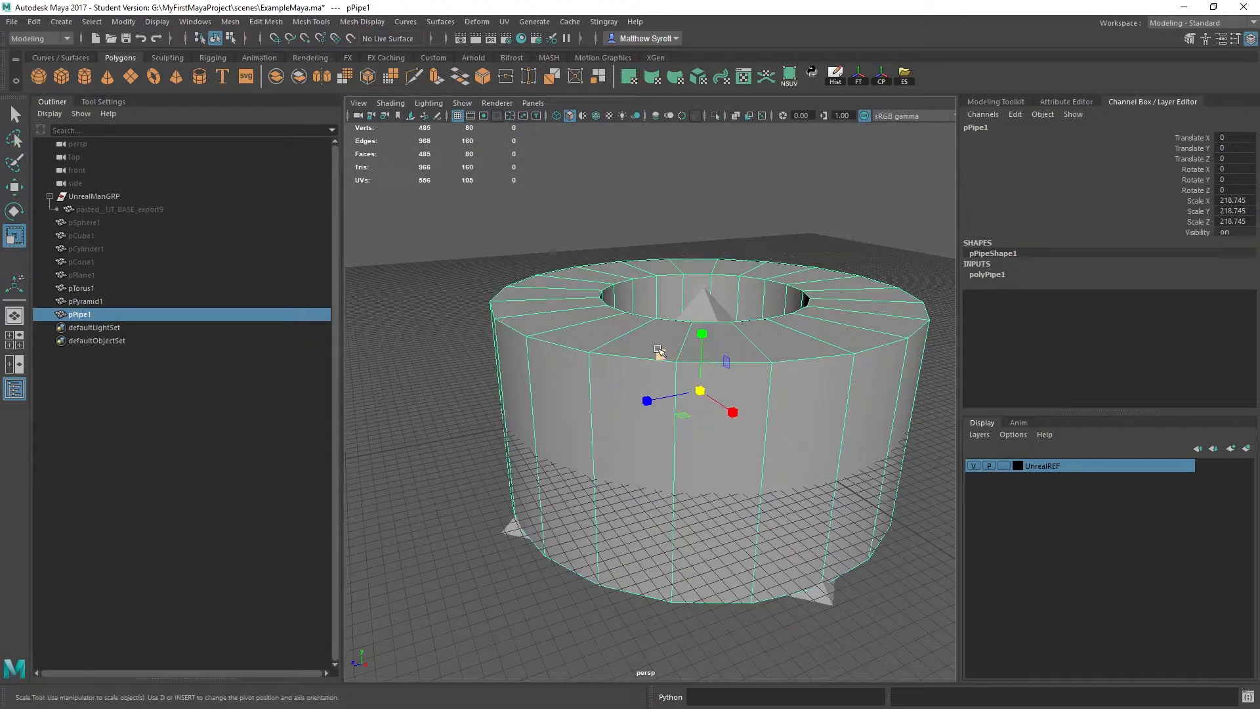
Hide the pipe, the pyramid and the torus one after another
key(ctrl+h)
click(722, 302)
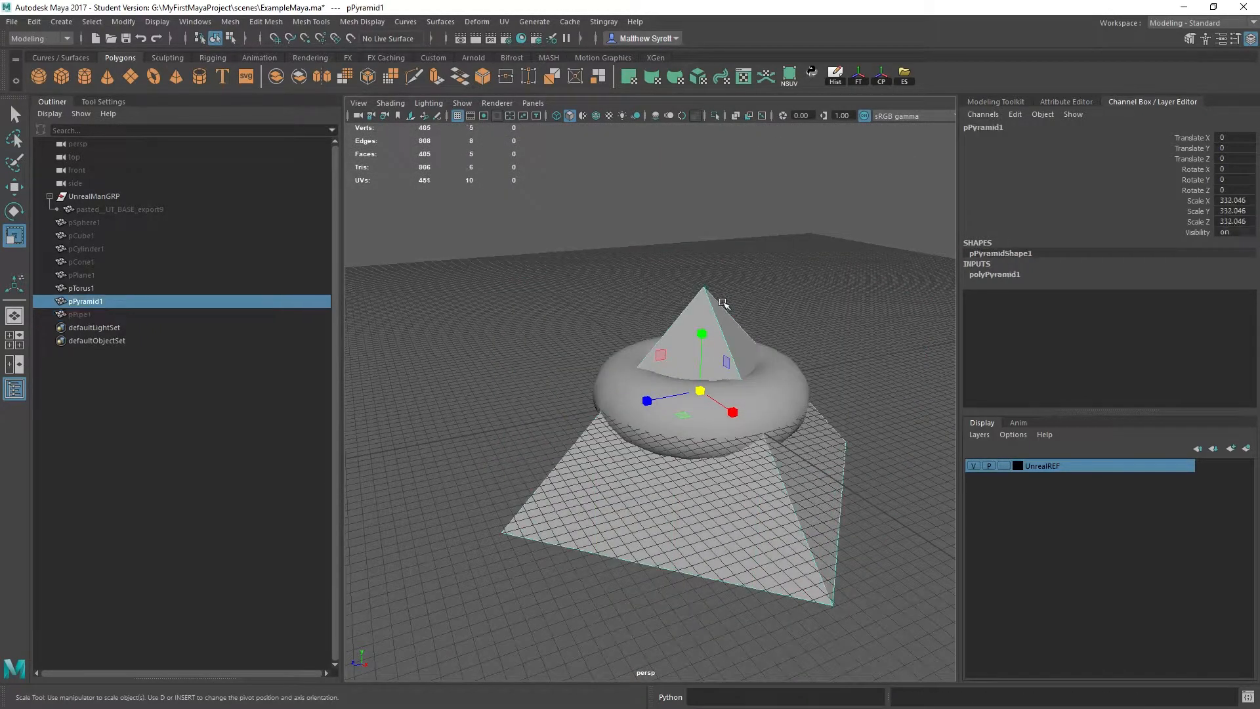
key(ctrl+h)
click(752, 409)
key(ctrl+h)
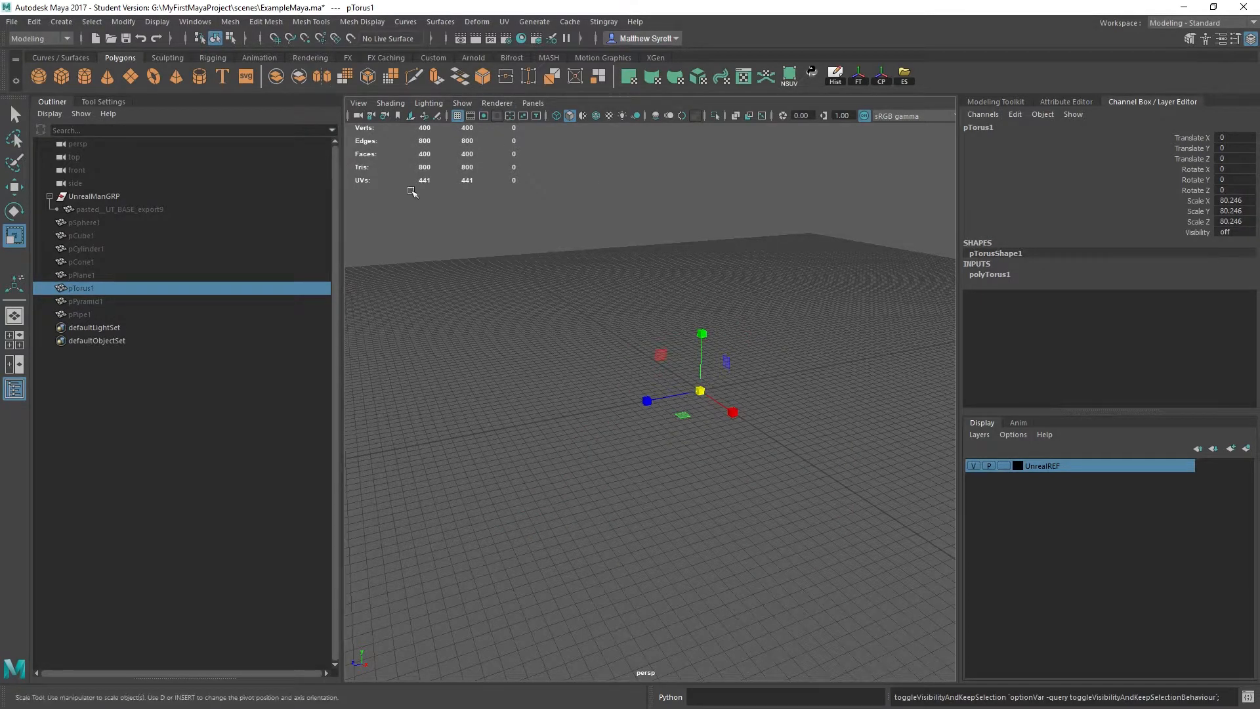
Review the Poly Count option in the Heads Up Display settings, and clear the selection
click(157, 22)
mouse_move(257, 71)
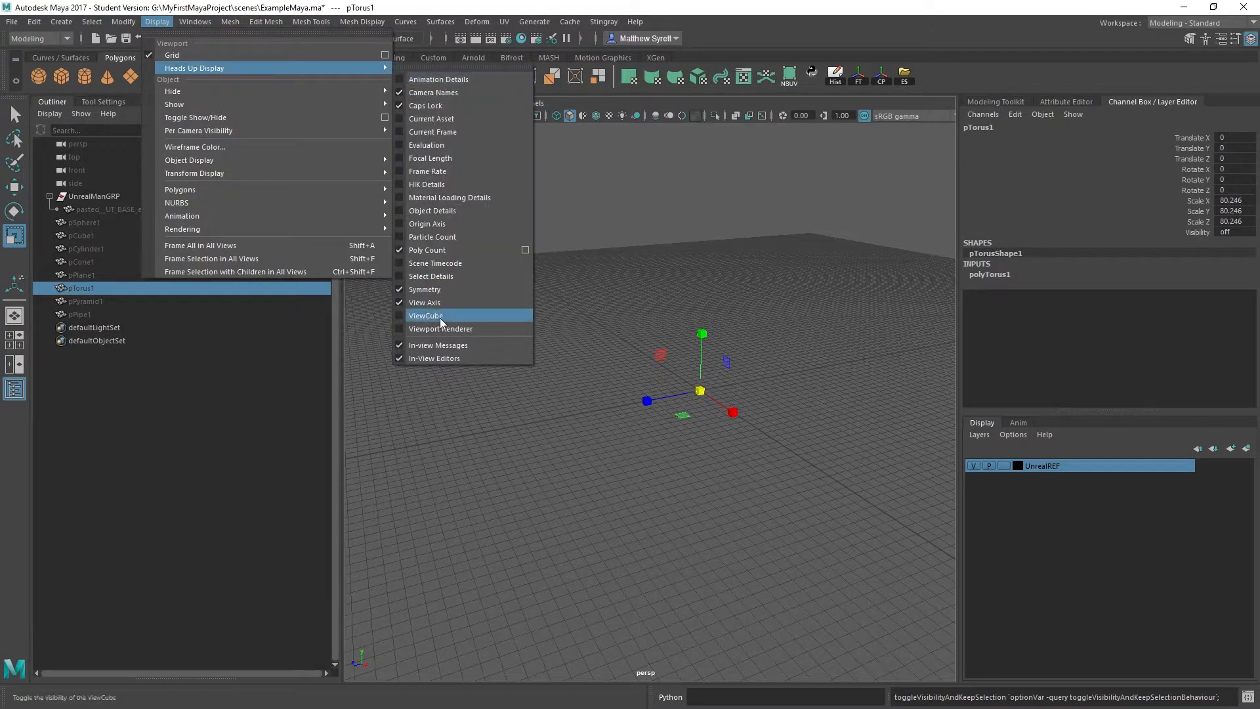
click(433, 250)
click(809, 279)
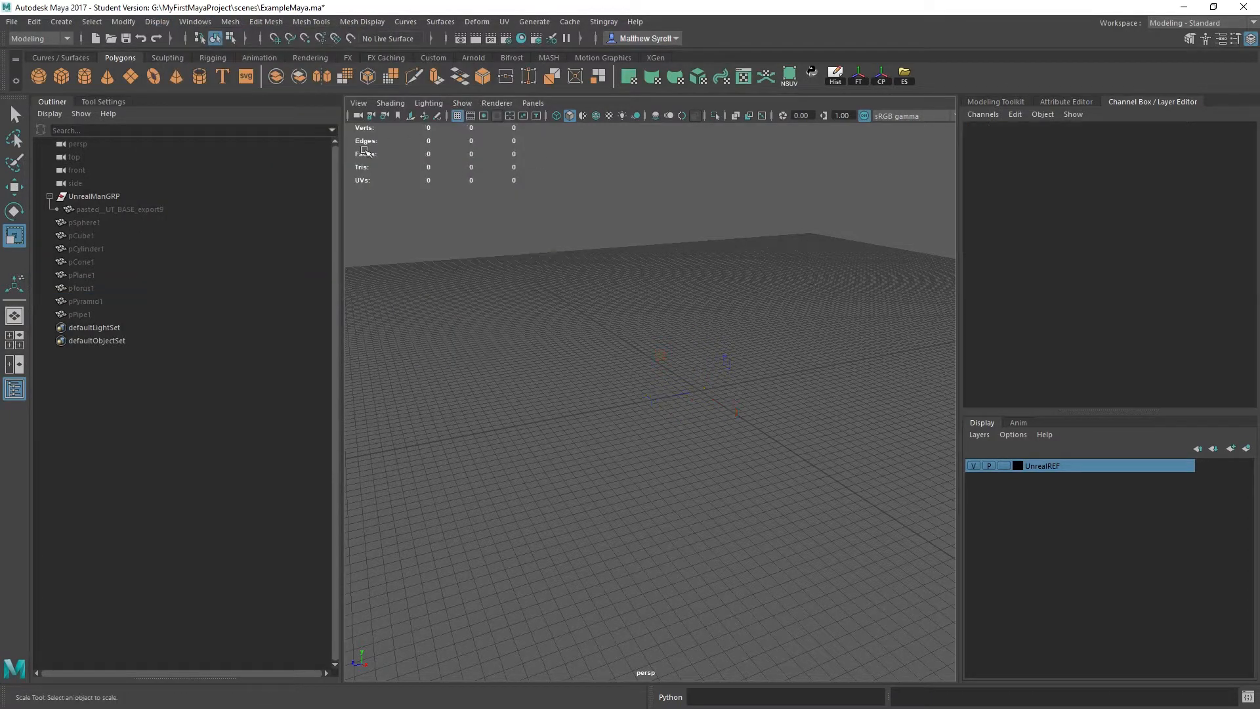
Delete the hidden pipe, pyramid and torus primitives from the scene one after another
click(86, 313)
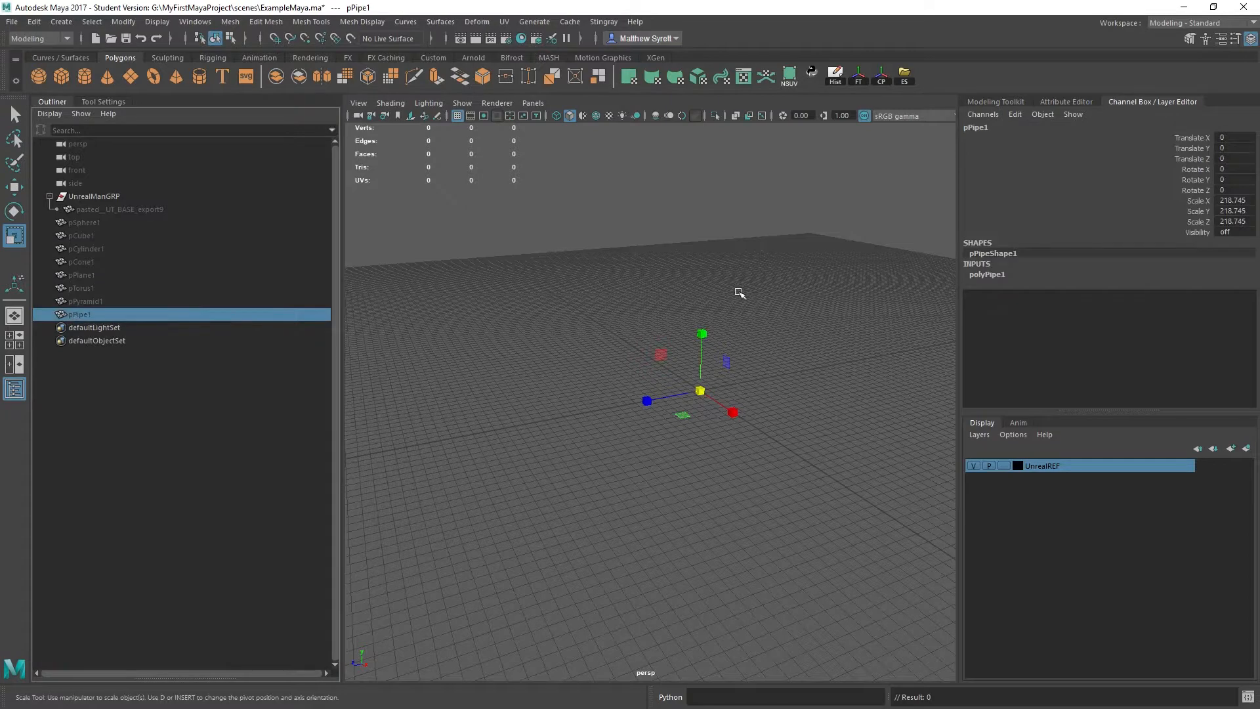
key(Delete)
click(87, 299)
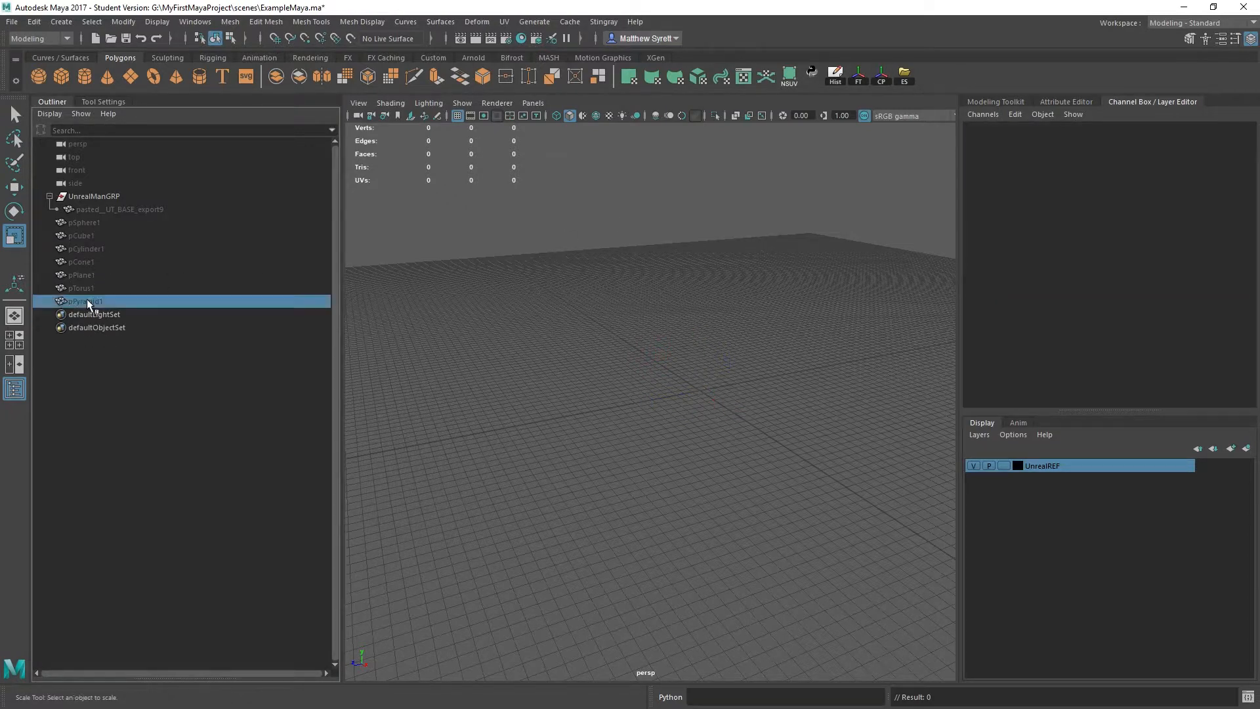
key(Delete)
click(82, 285)
key(Delete)
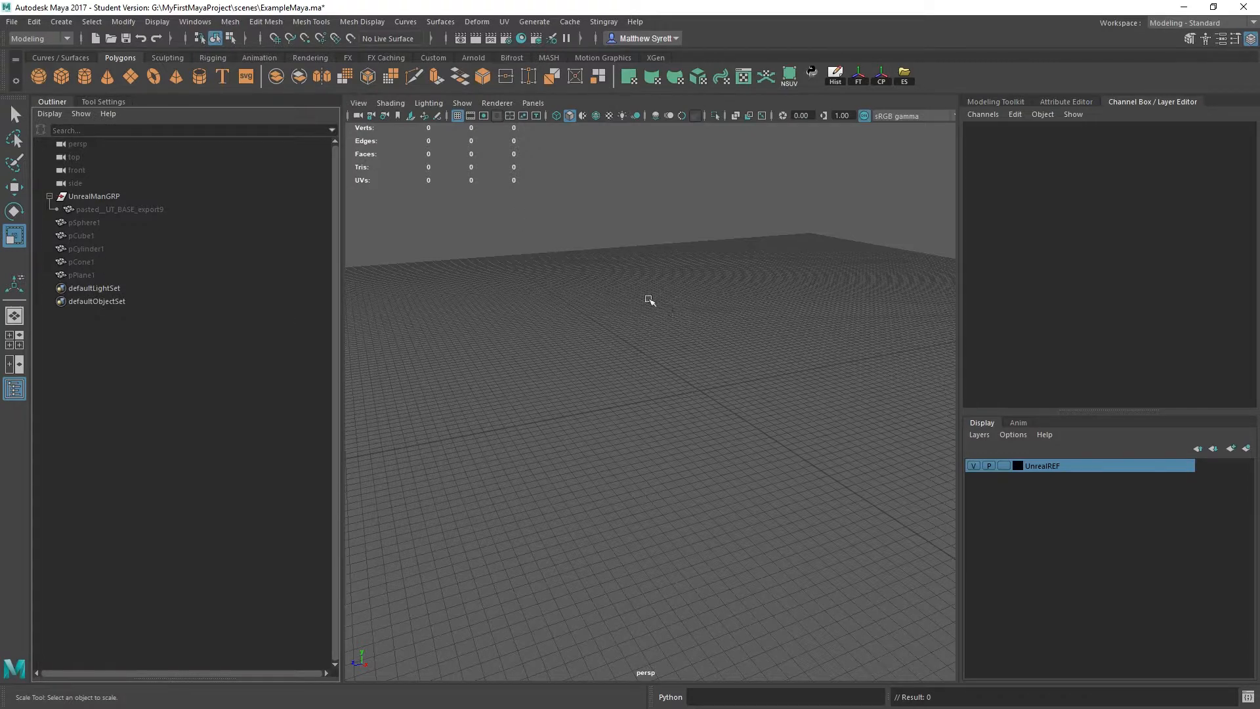
Unhide the polygon sphere, cube, cylinder, cone and plane one after another
mouse_move(650, 301)
alt+mouse_down()
mouse_move(726, 262)
mouse_move(731, 295)
mouse_move(667, 306)
alt+mouse_up()
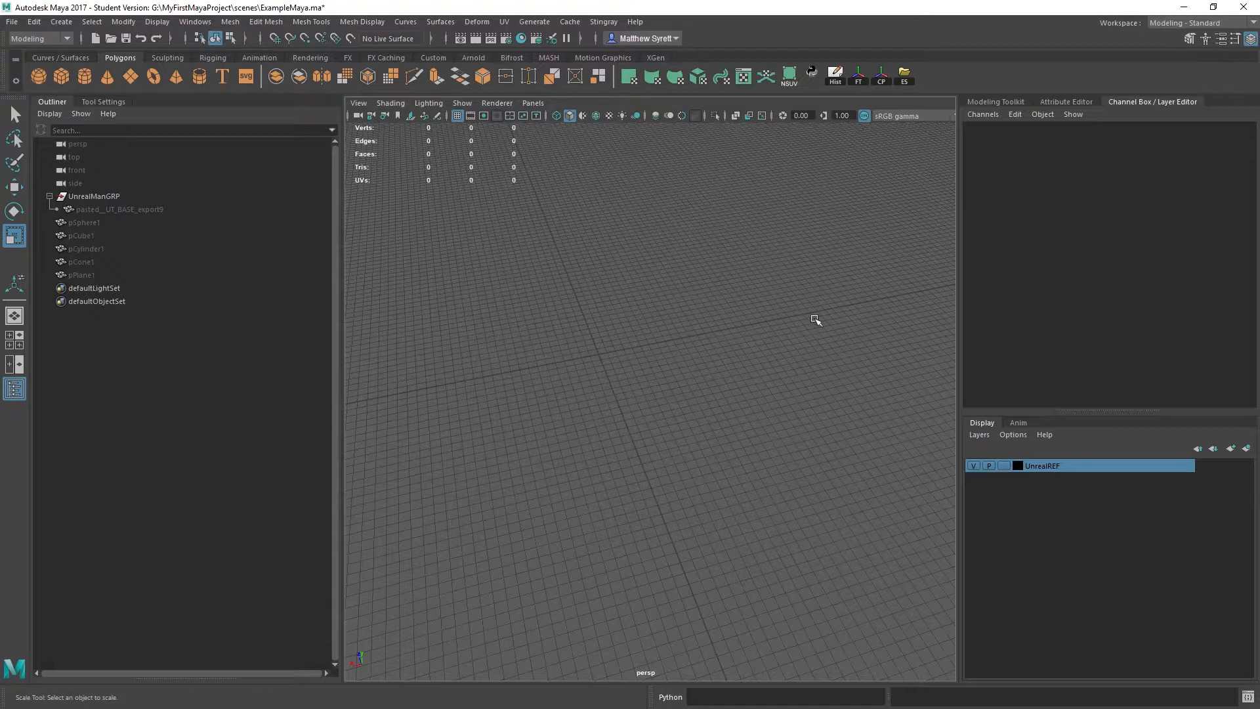
alt+drag(732, 287, 787, 291)
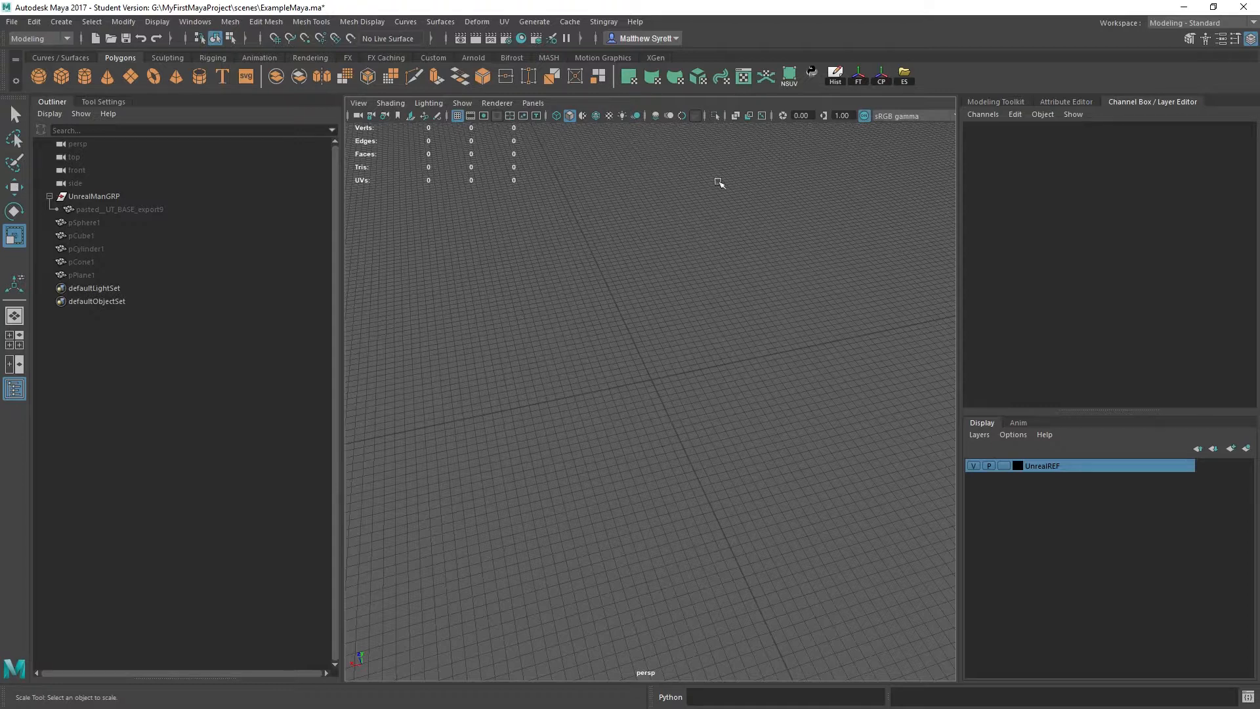
click(91, 223)
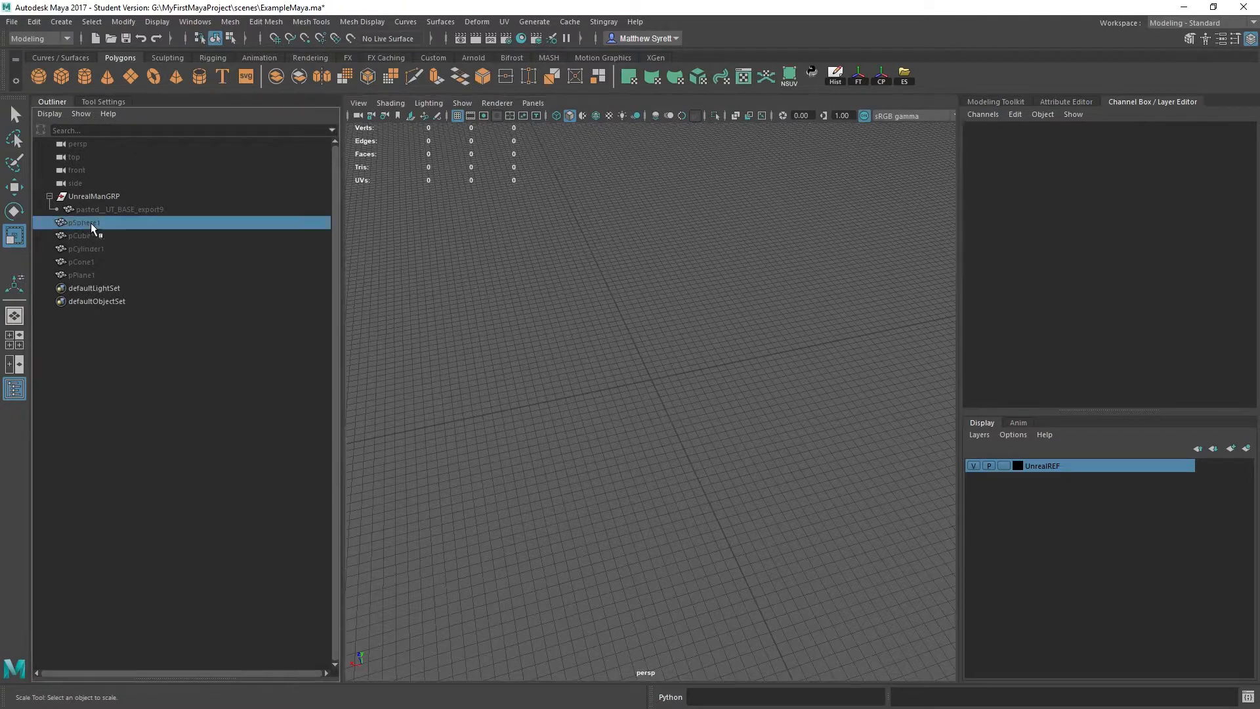
key(h)
click(86, 236)
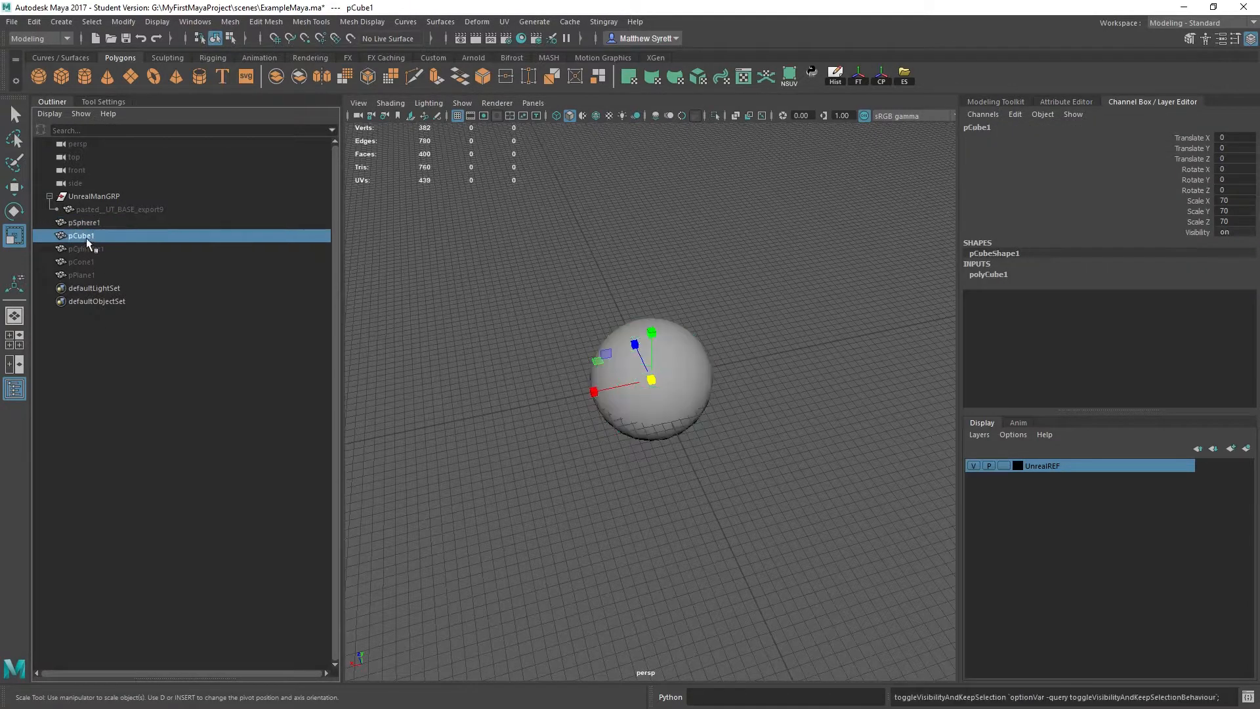
key(h)
click(99, 248)
key(h)
click(84, 259)
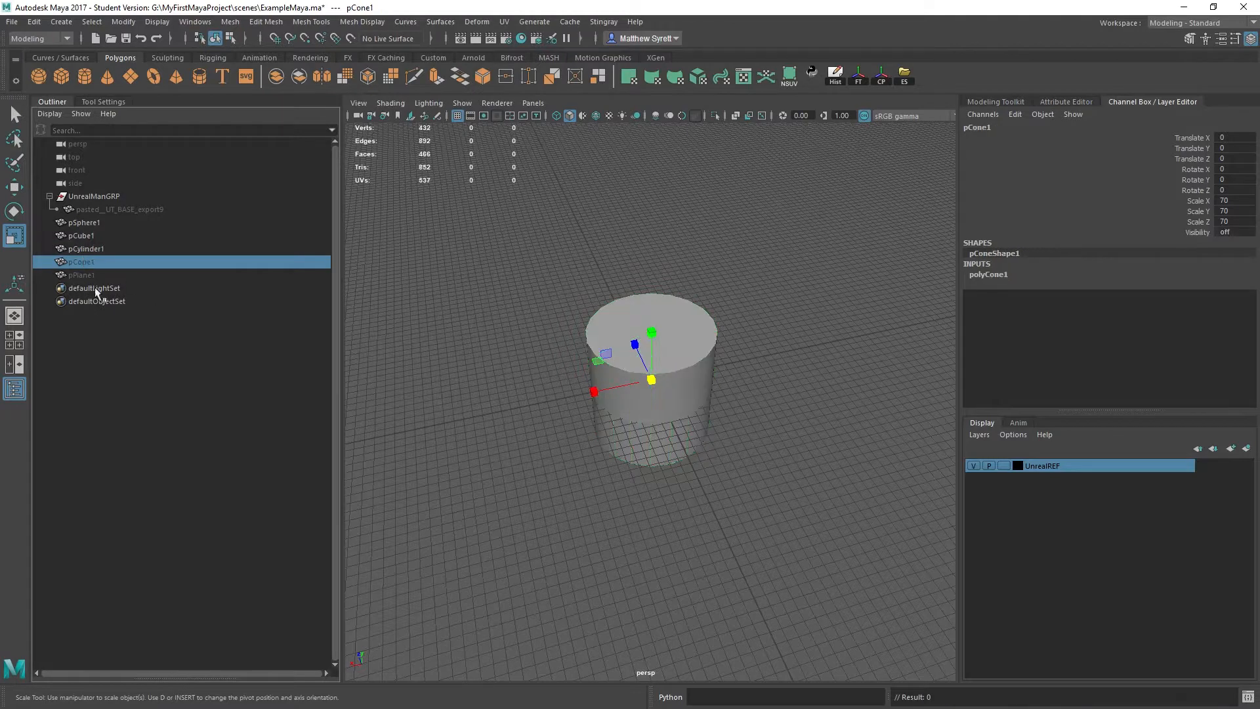
key(h)
click(100, 276)
key(h)
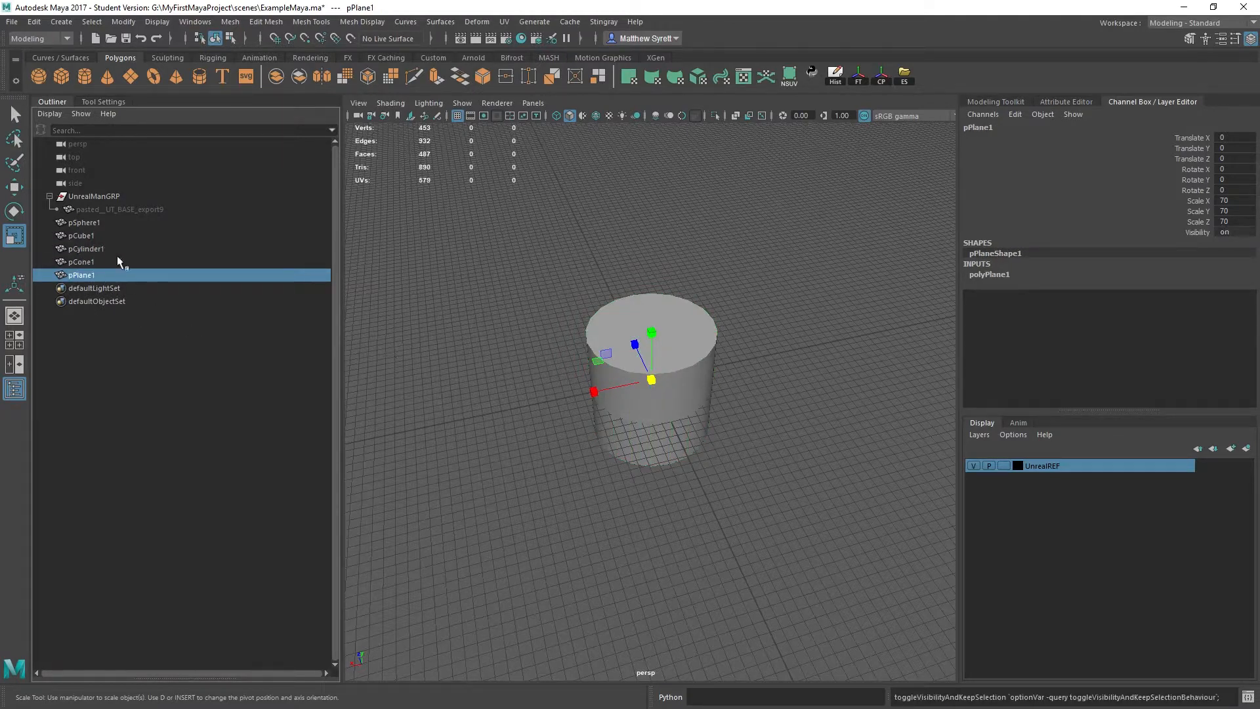
Hide the cylinder, the sphere and the cone one after another
click(84, 236)
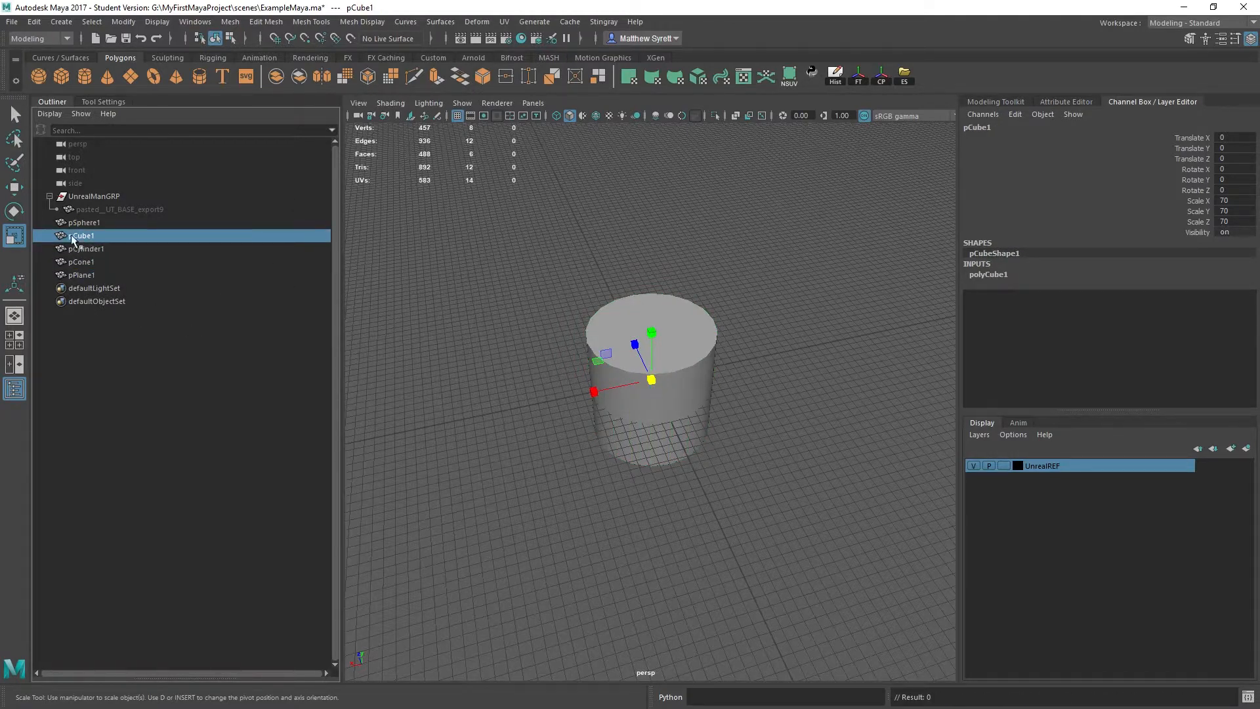
click(695, 343)
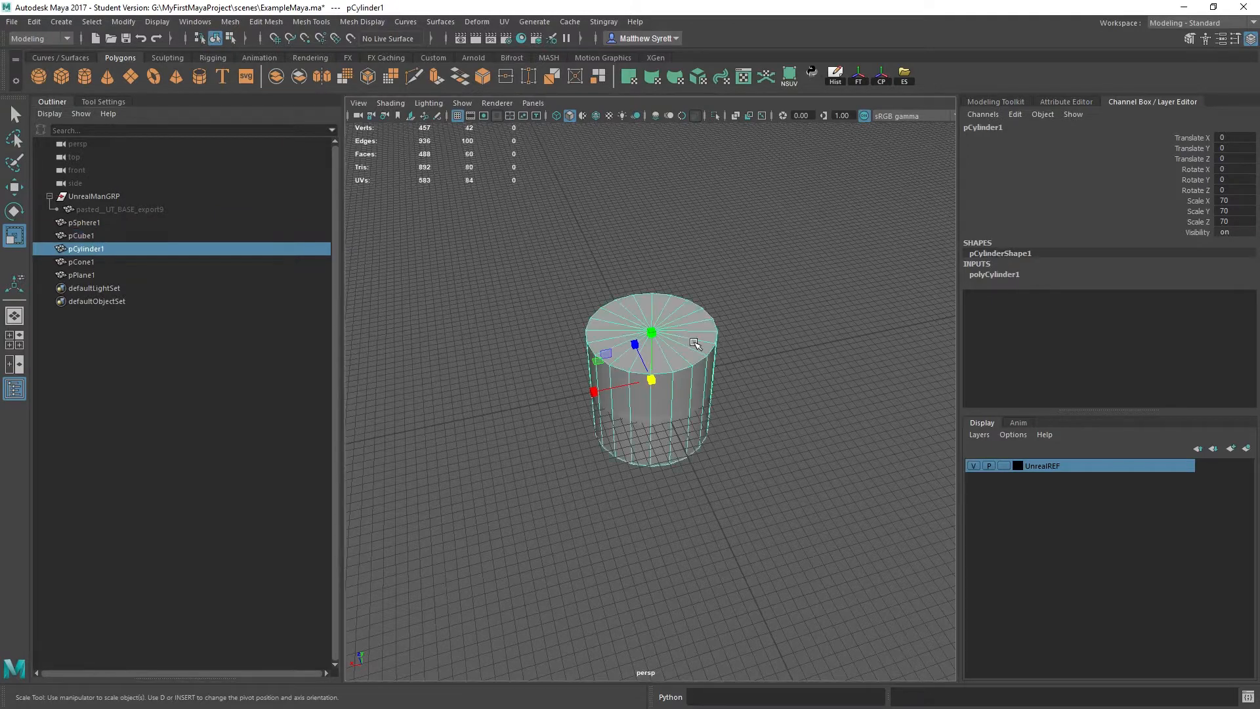
key(ctrl+h)
click(669, 362)
key(ctrl+h)
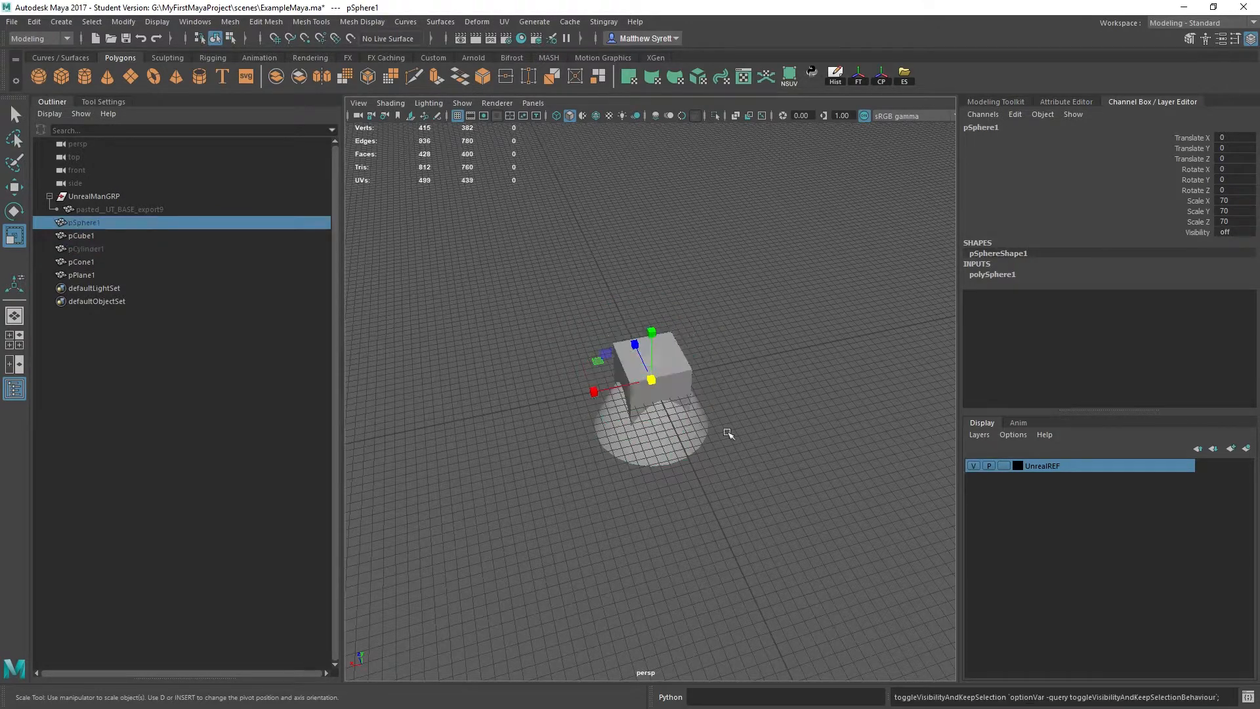
click(675, 423)
key(ctrl+h)
Snap the cube's pivot to one of its bottom corner vertices, and snap the cube by that corner to the grid origin
click(676, 376)
alt+drag(591, 398, 644, 339)
scroll(658, 392, up, 5)
key(d)
key(v)
key(w)
key(x)
Hide the polygon plane beneath the cube and inspect the cube from several angles
click(104, 275)
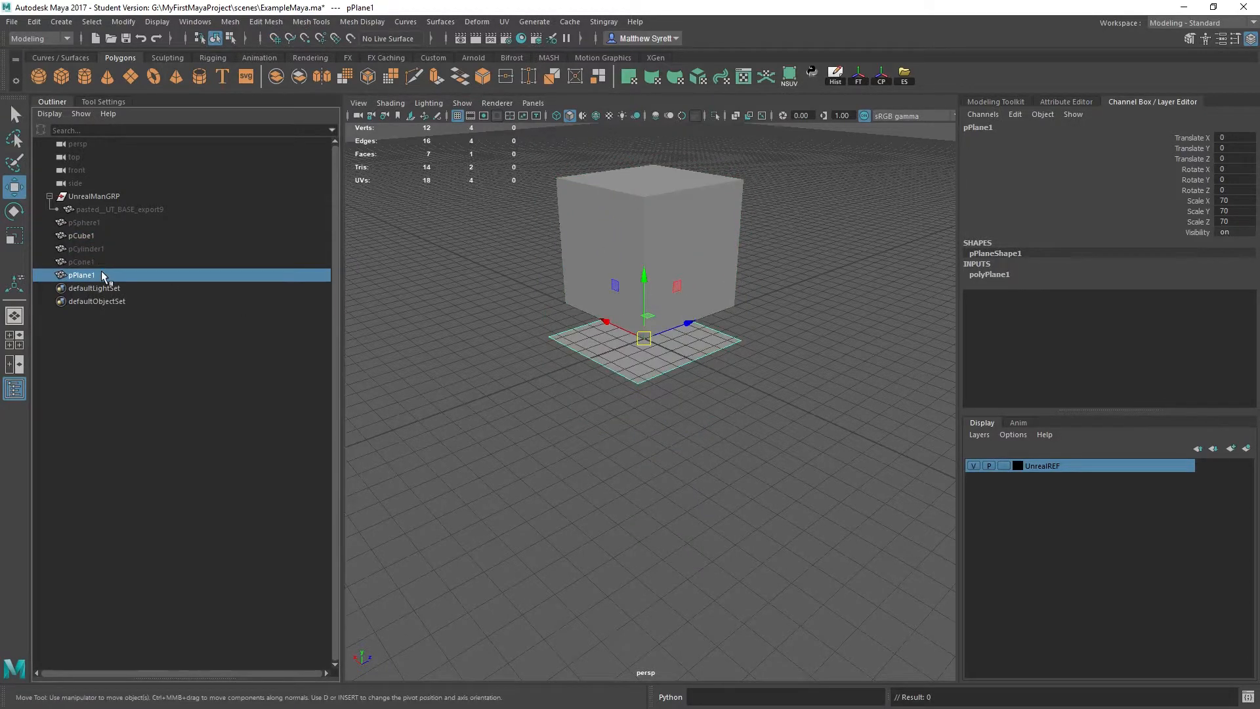
key(h)
alt+drag(636, 228, 673, 278)
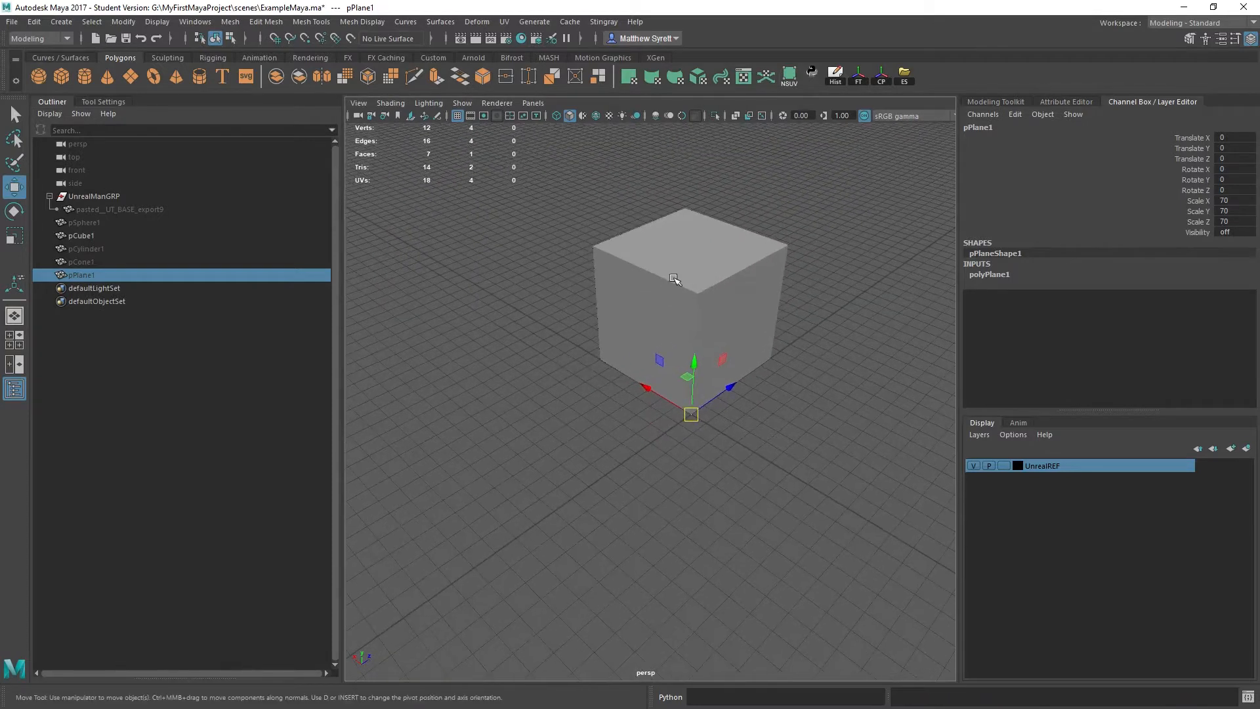
mouse_move(776, 247)
alt+mouse_down()
mouse_move(754, 250)
mouse_move(768, 234)
mouse_move(735, 245)
mouse_move(793, 256)
alt+mouse_up()
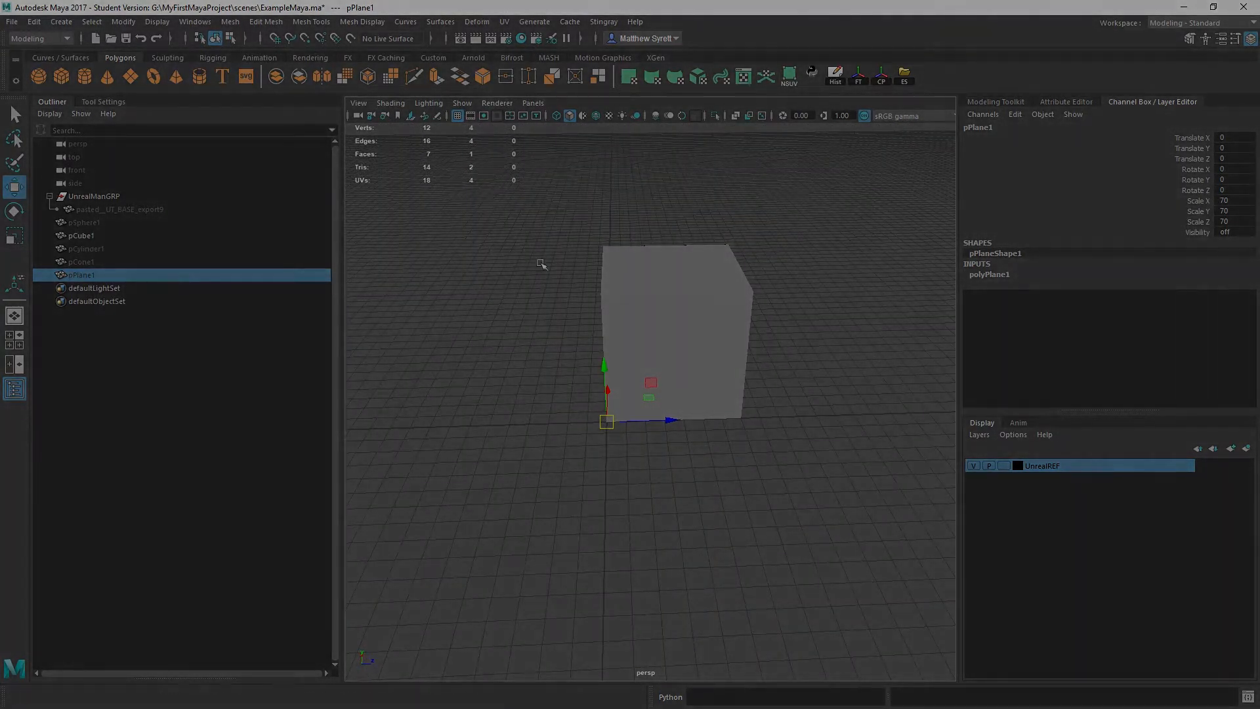
alt+drag(541, 264, 597, 261)
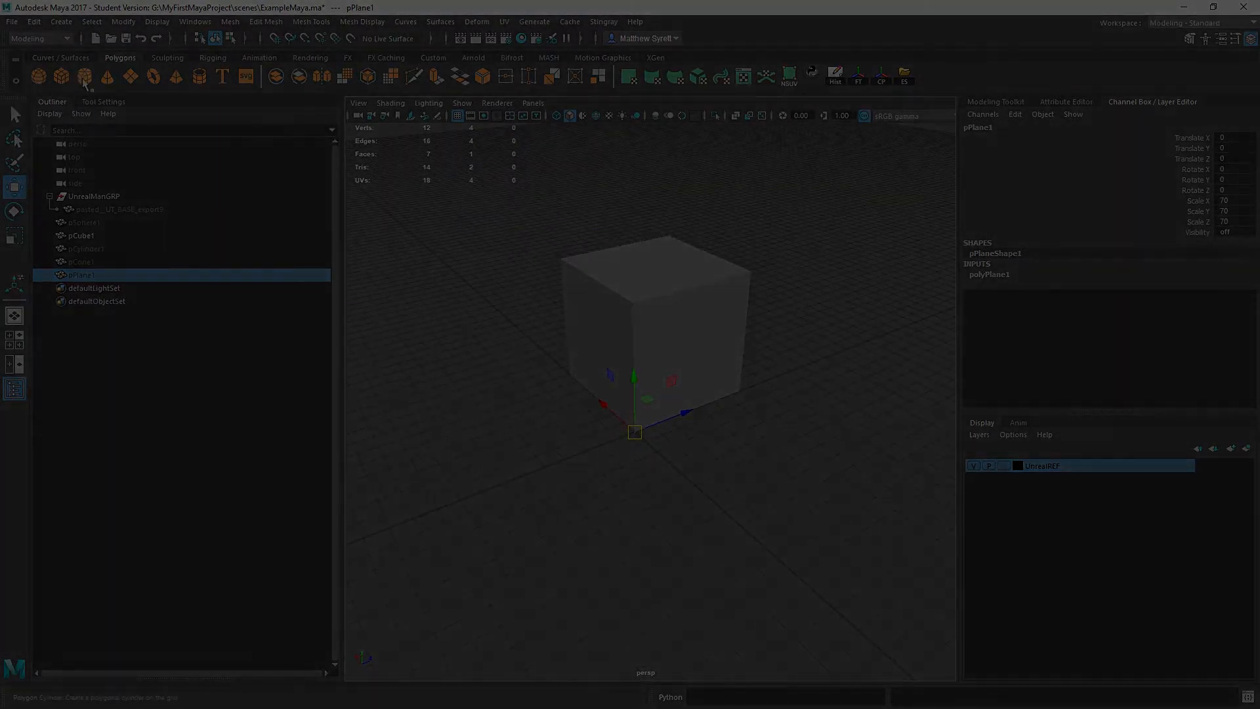